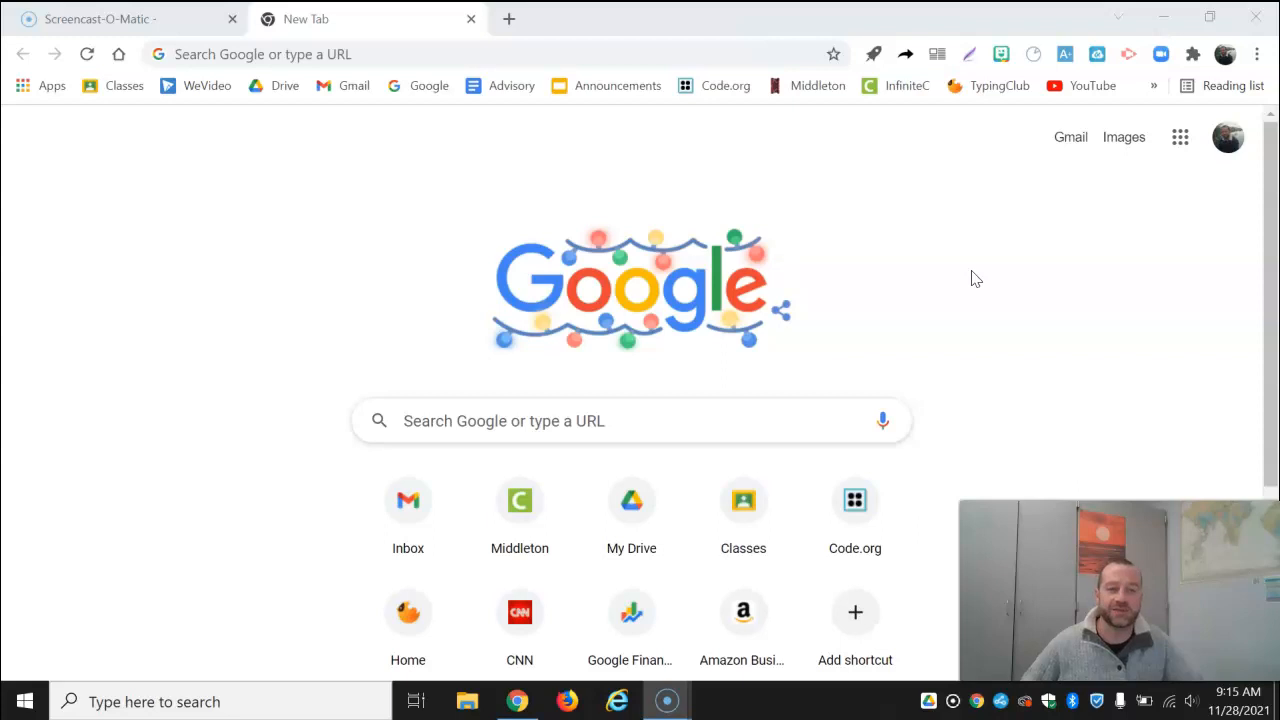
# Step: Open Google Forms and create a new blank form
pyautogui.click(1180, 140)
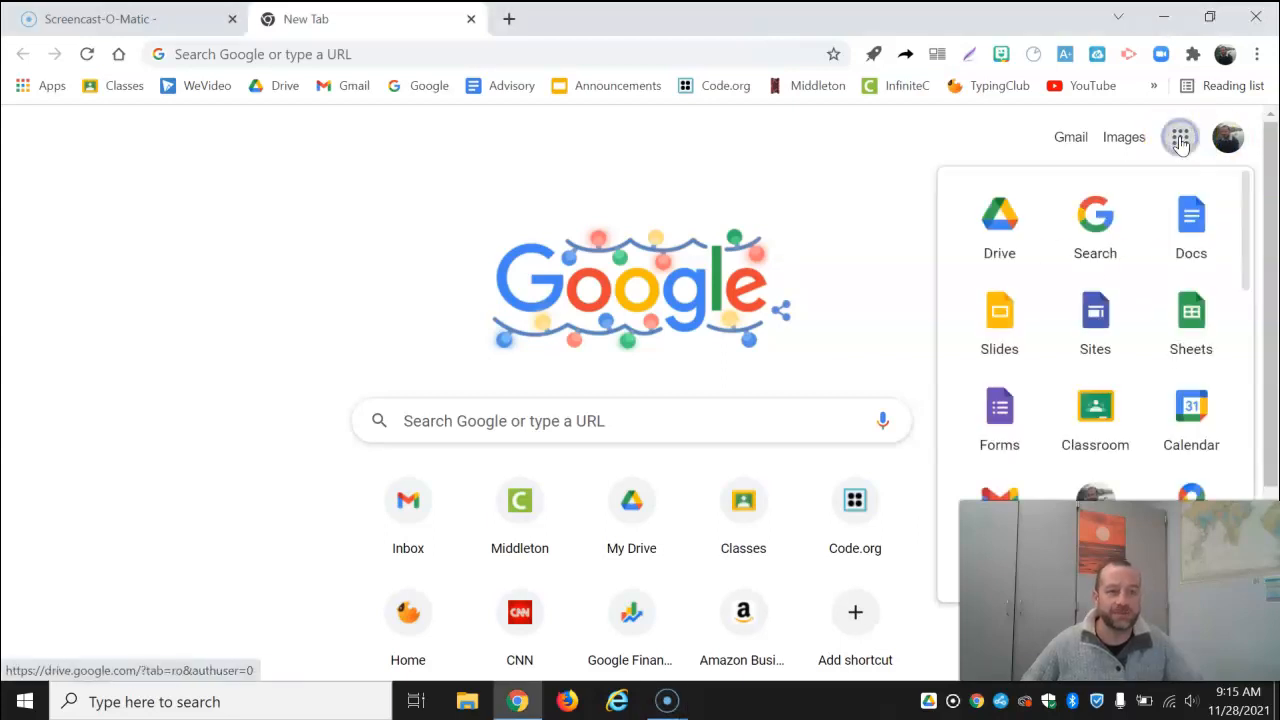
pyautogui.click(999, 408)
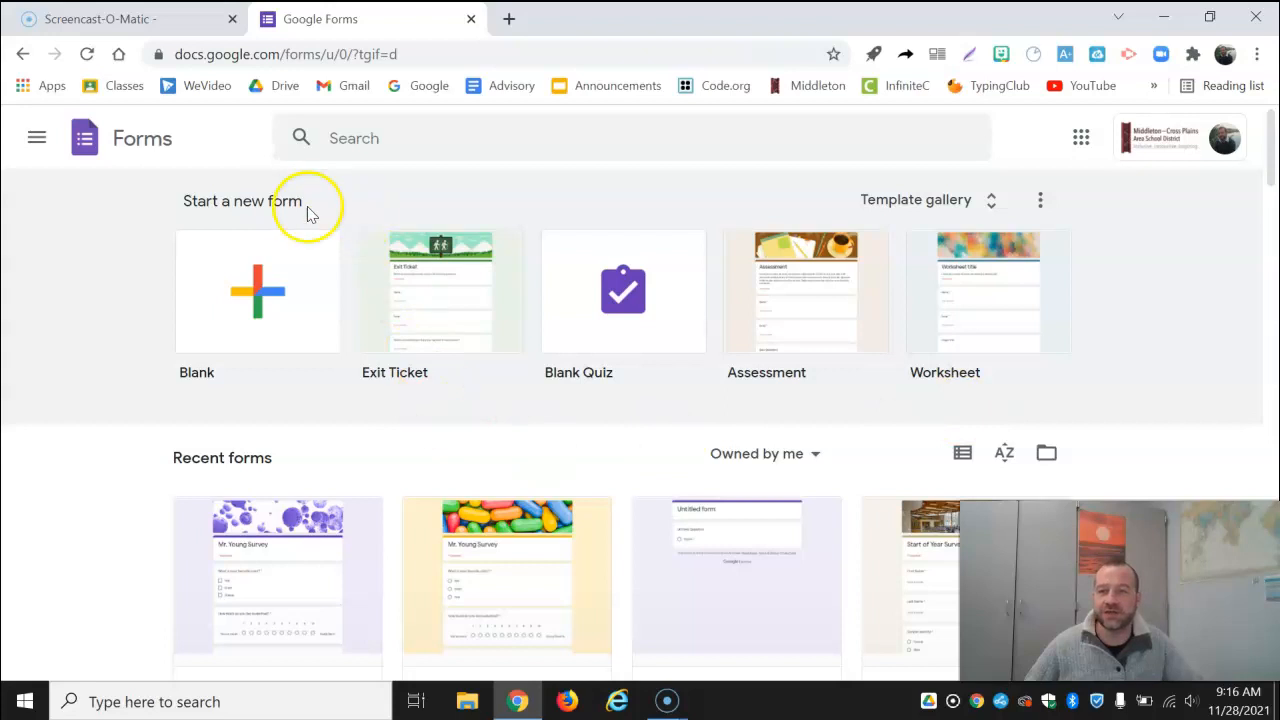
pyautogui.click(255, 291)
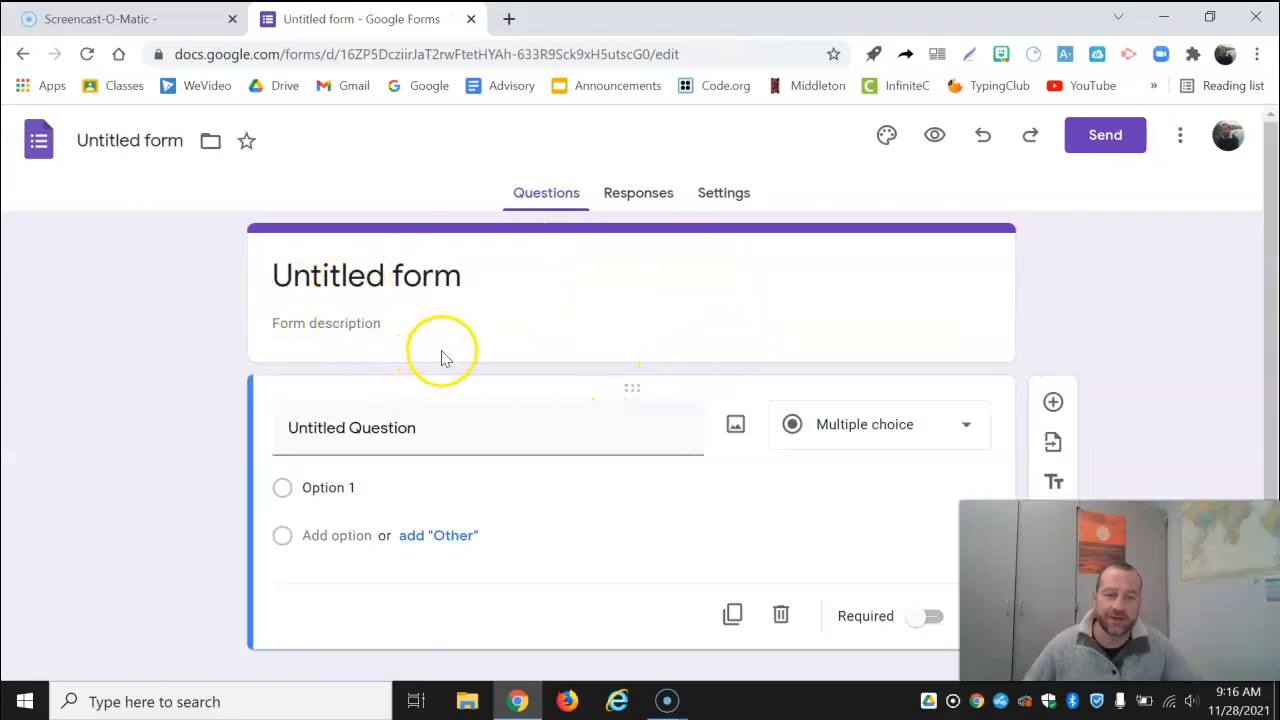
# Step: Replace the form's default title with the teacher's name followed by "Survey"
pyautogui.click(363, 276)
pyautogui.click(466, 279)
pyautogui.moveTo(466, 279); pyautogui.dragTo(228, 302)
pyautogui.write('M')
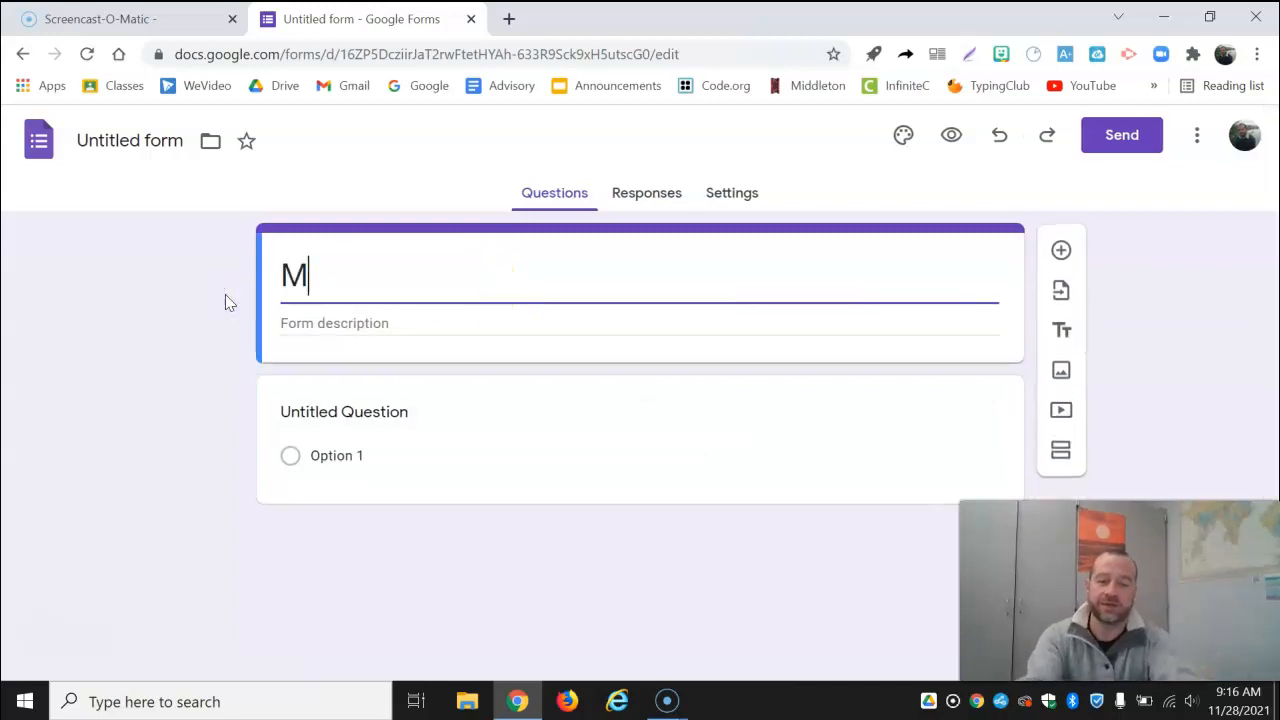
pyautogui.write('r. Young Survey')
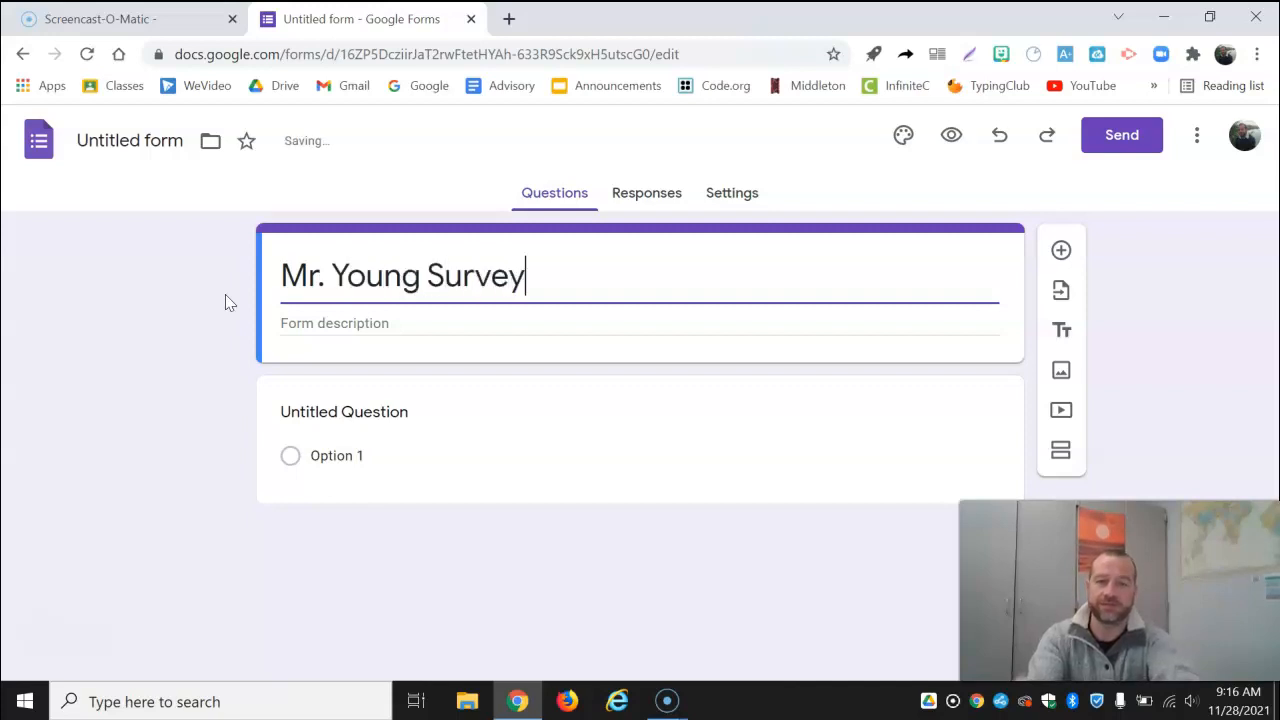
pyautogui.click(345, 322)
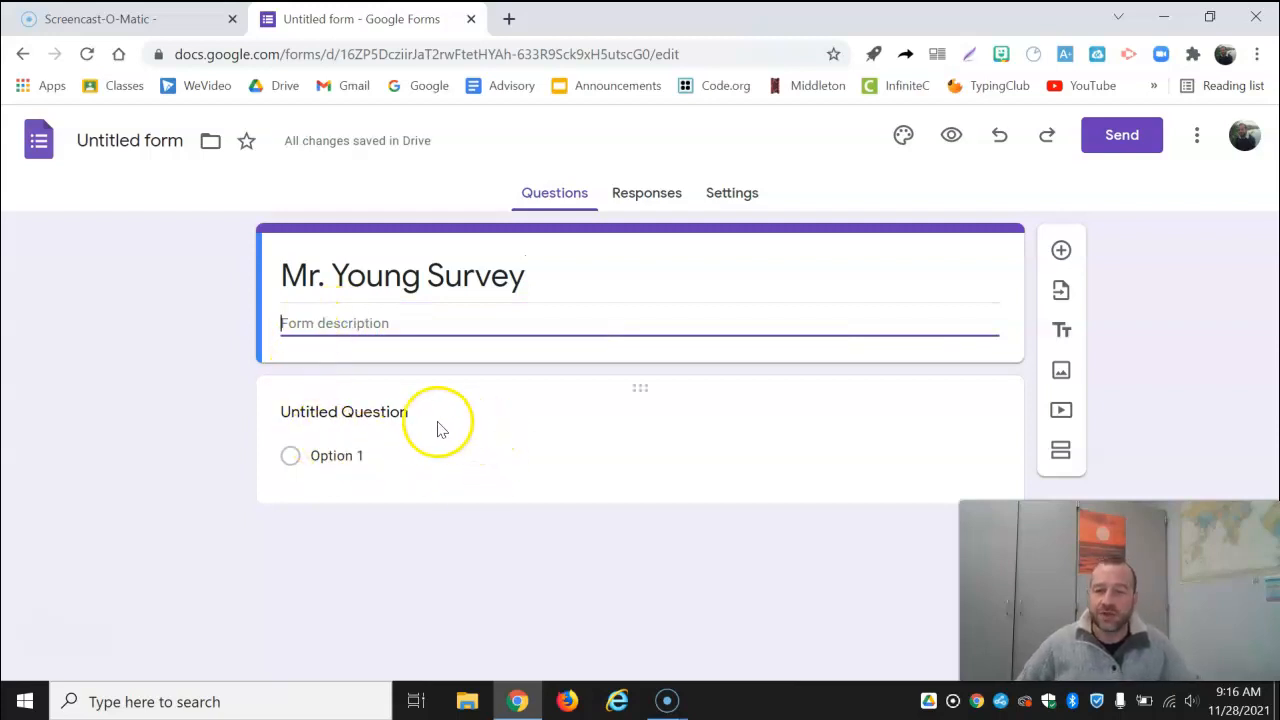
# Step: Set the first question's text to "What is your favorite color?"
pyautogui.click(386, 416)
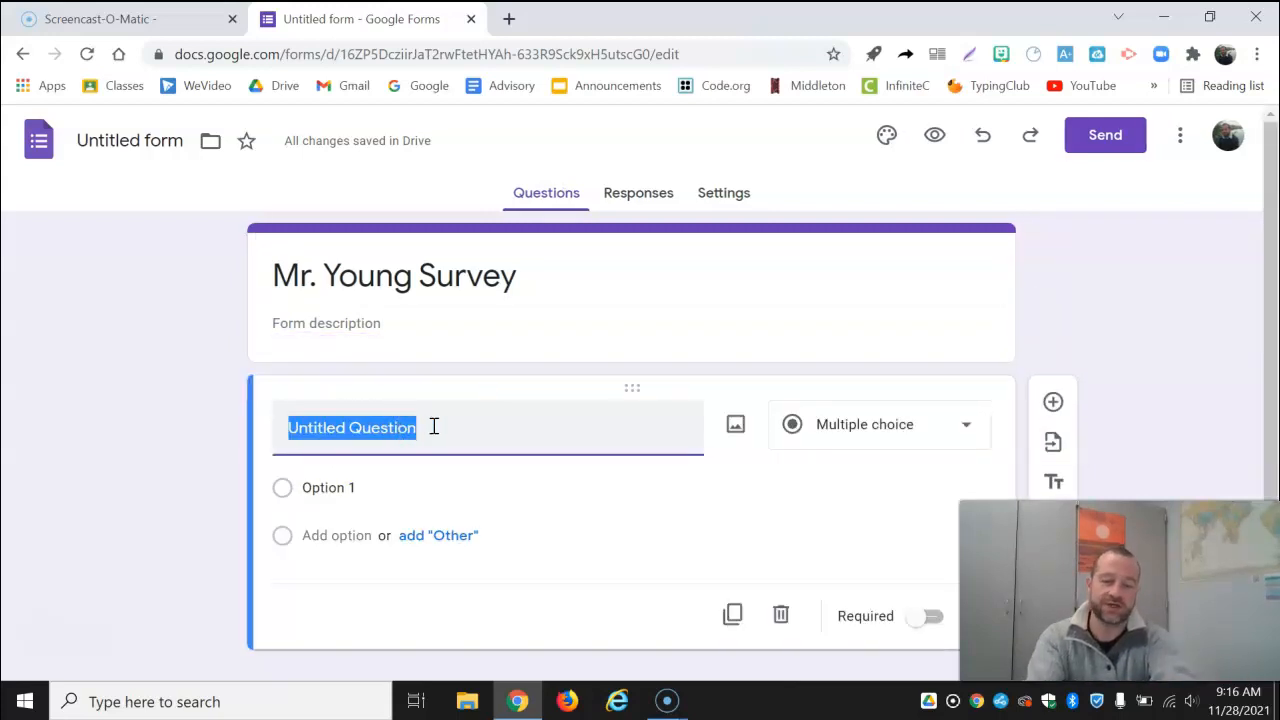
pyautogui.write('What is ')
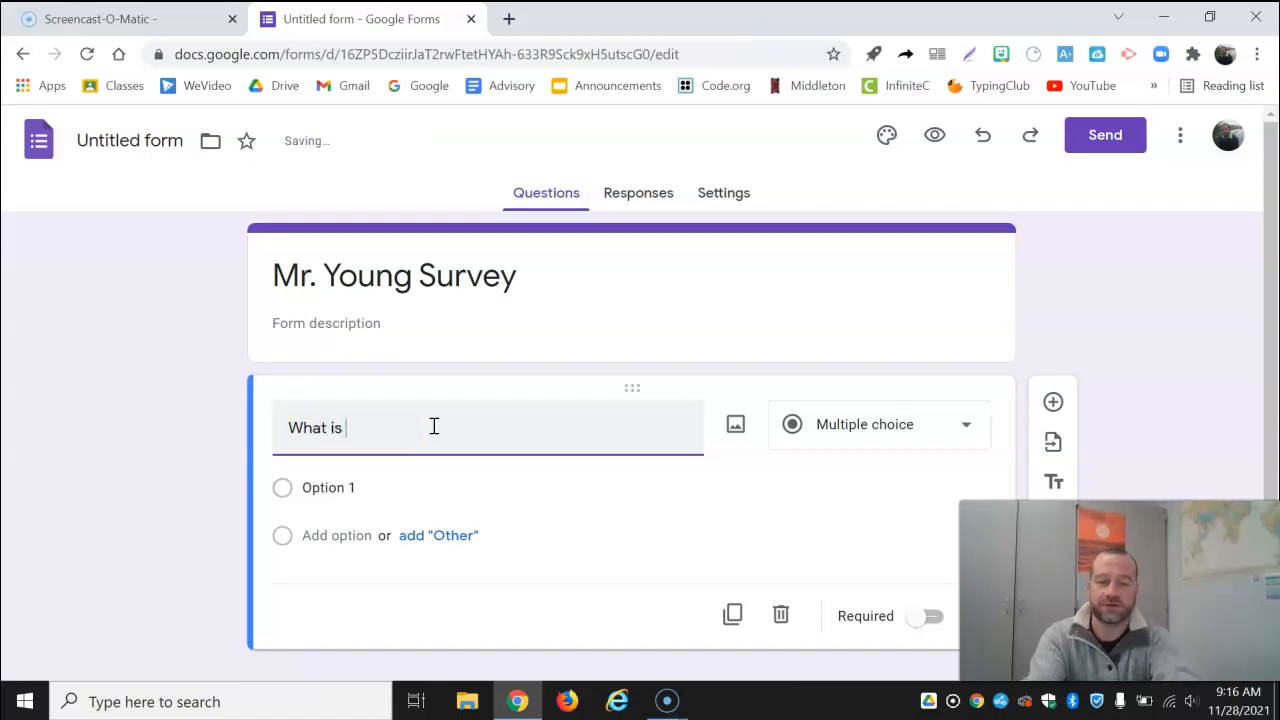
pyautogui.write('your favori')
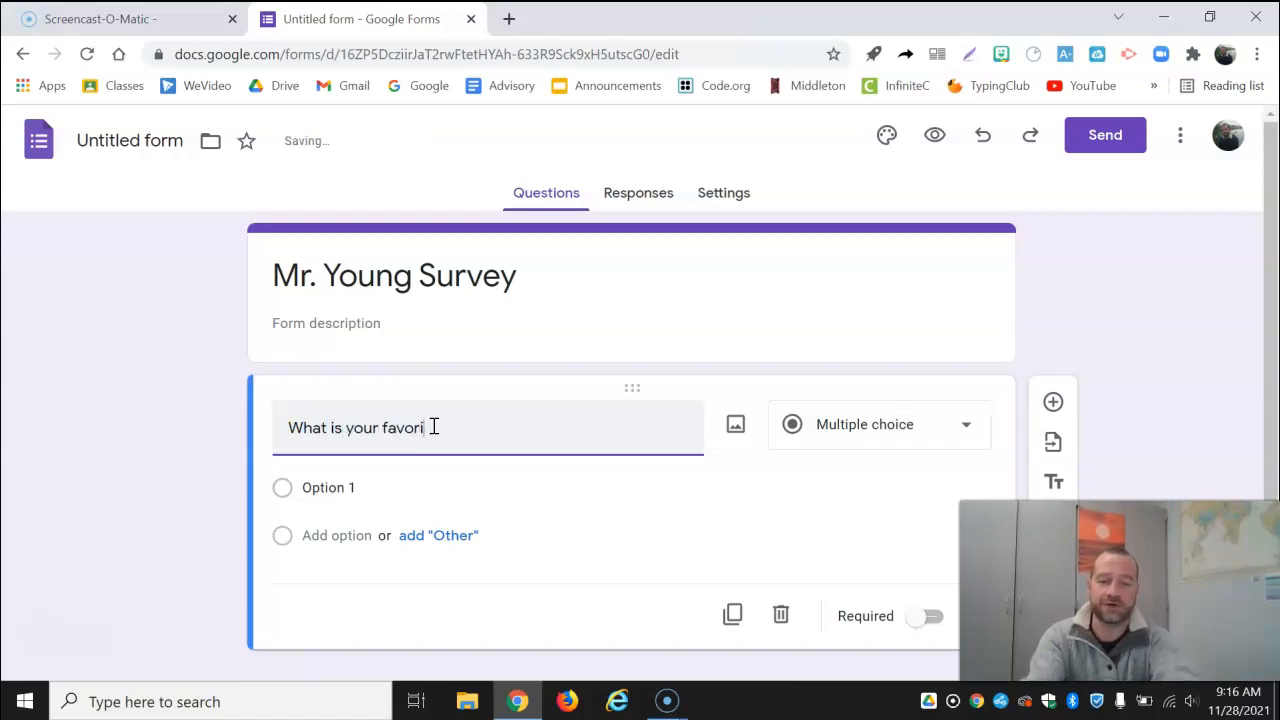
pyautogui.write('te color?')
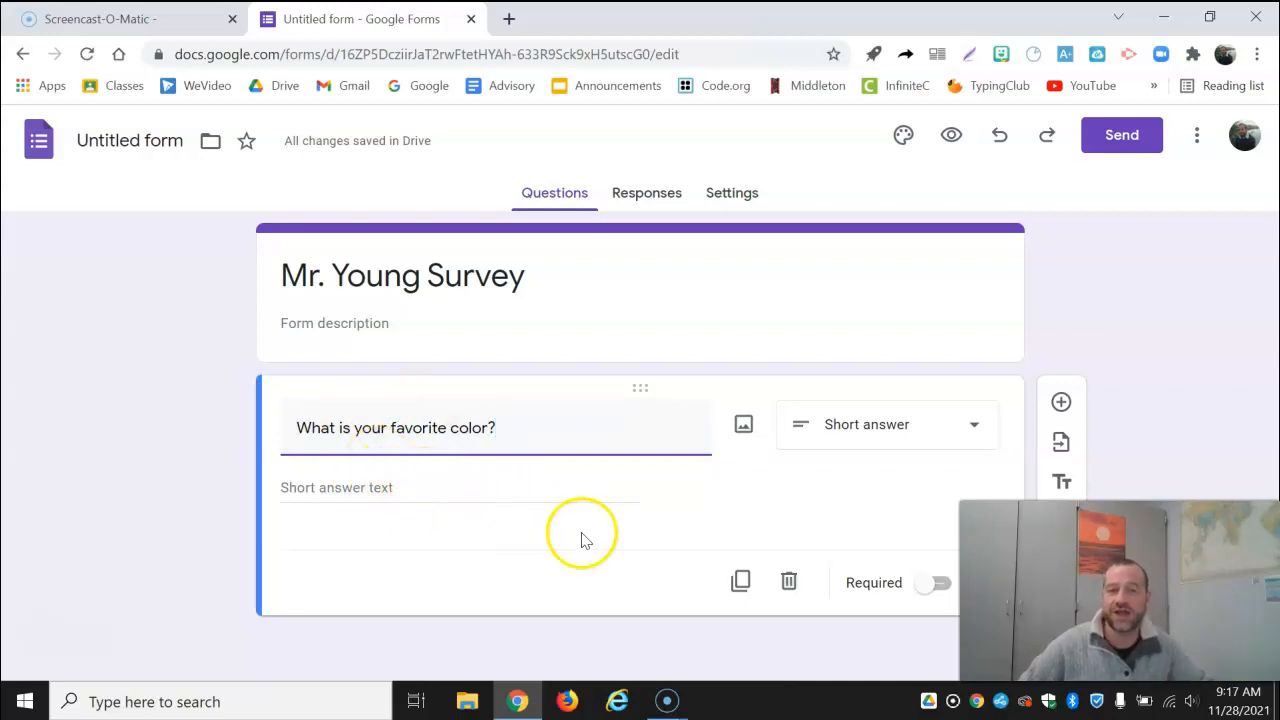
# Step: Make the favorite color question multiple choice with the options Red, Green and Yellow
pyautogui.click(908, 426)
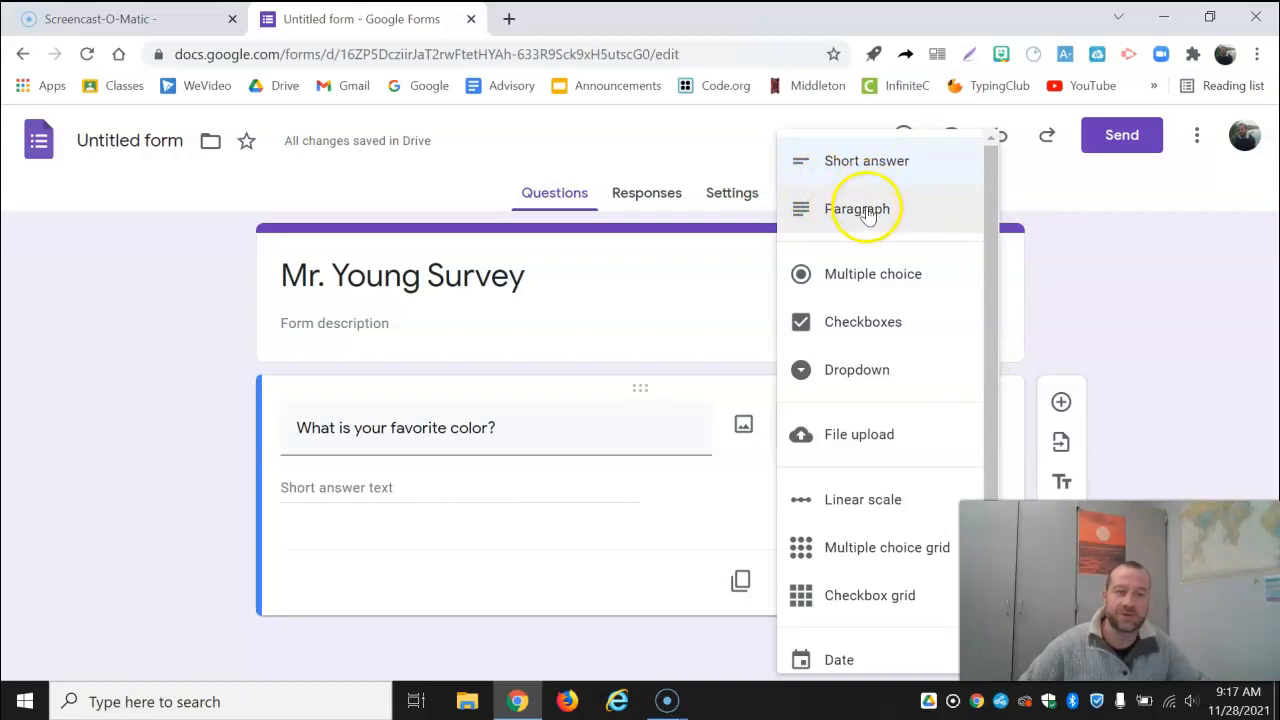
pyautogui.click(848, 279)
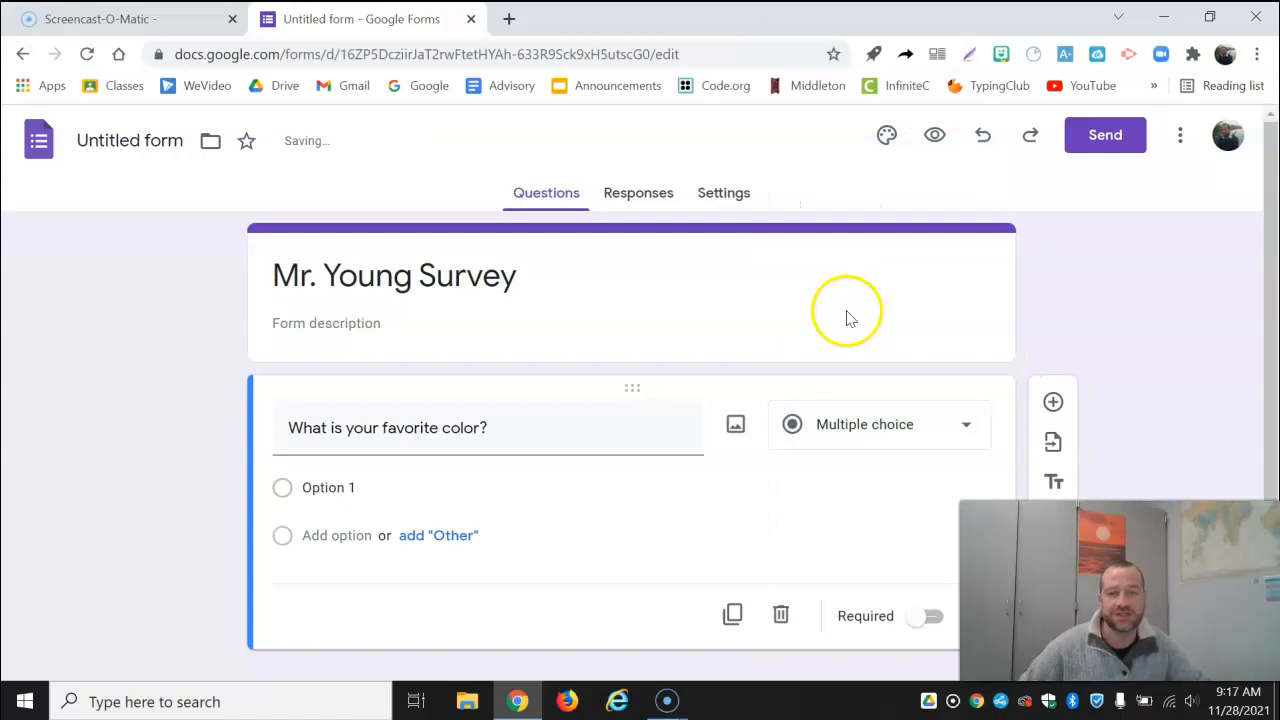
pyautogui.click(336, 482)
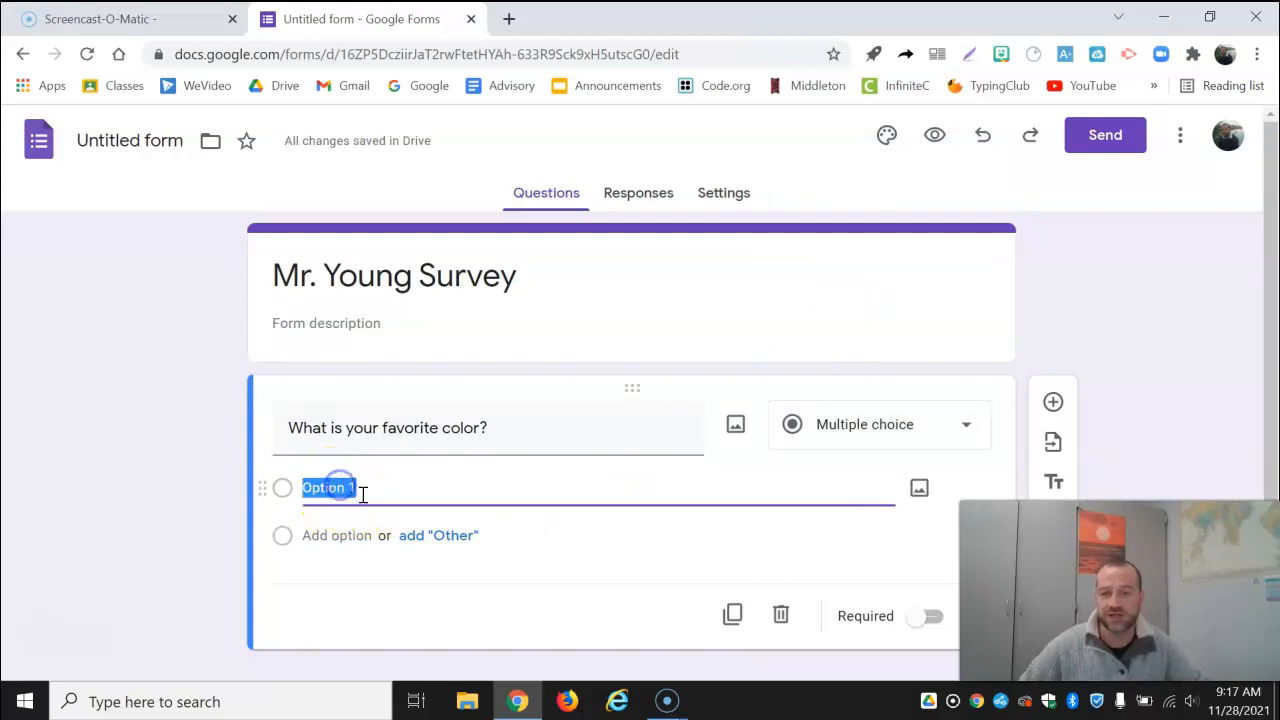
pyautogui.write('Red')
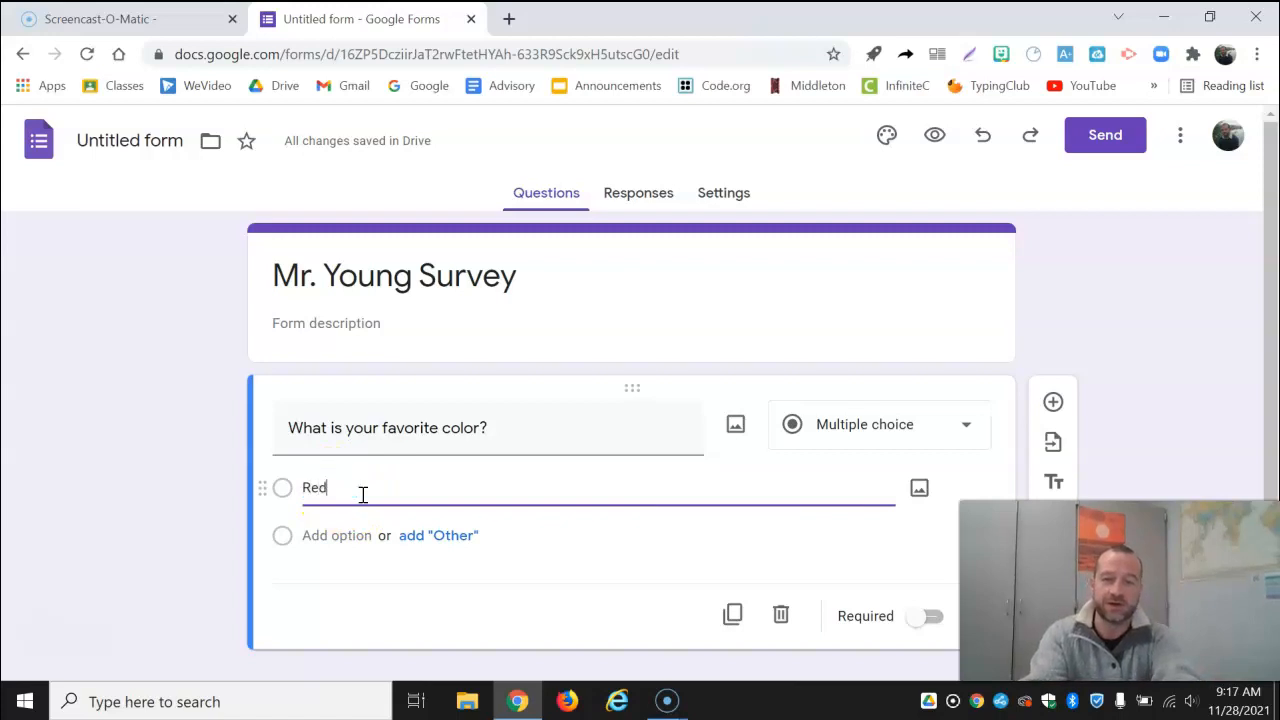
pyautogui.press('Return')
pyautogui.write('Green')
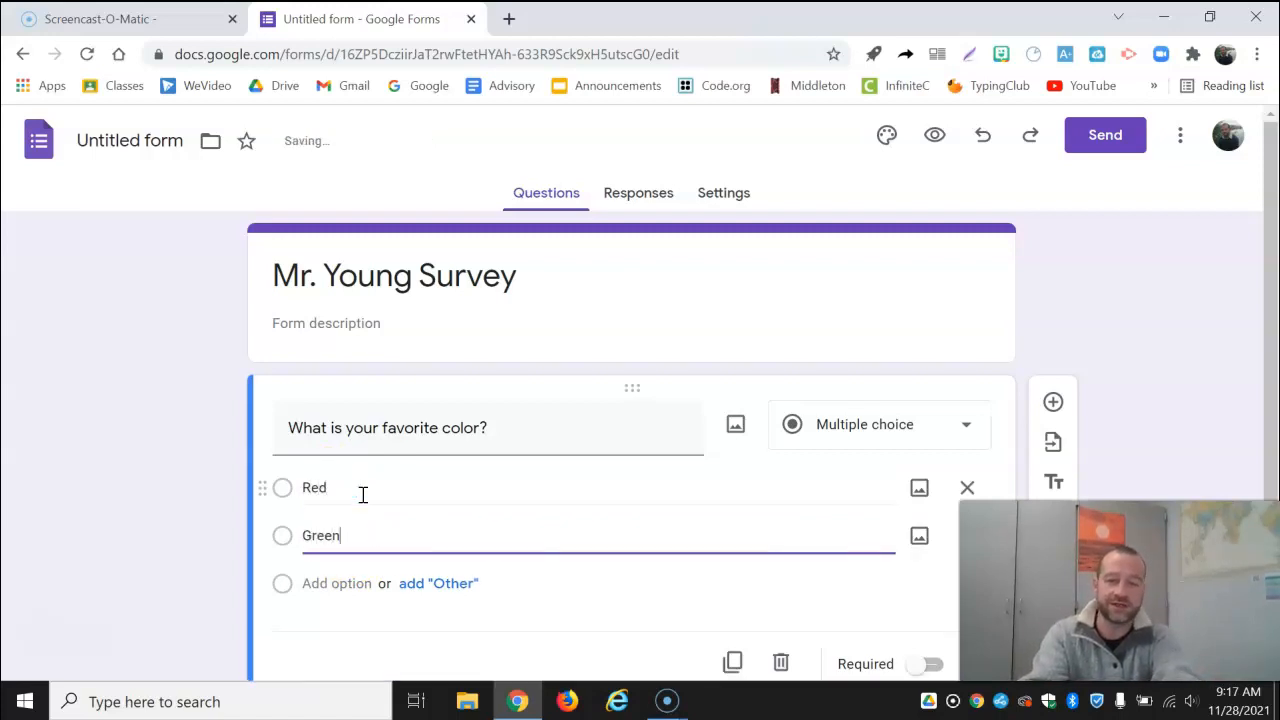
pyautogui.press('Return')
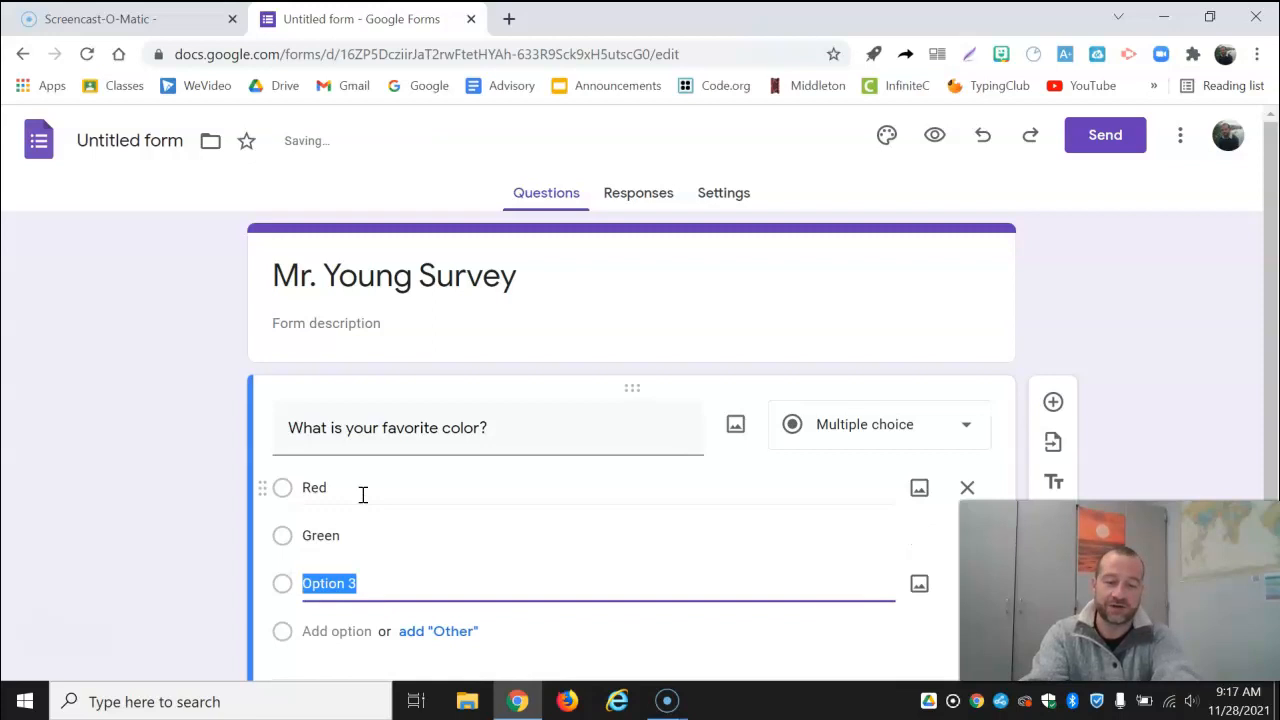
pyautogui.write('Yellow')
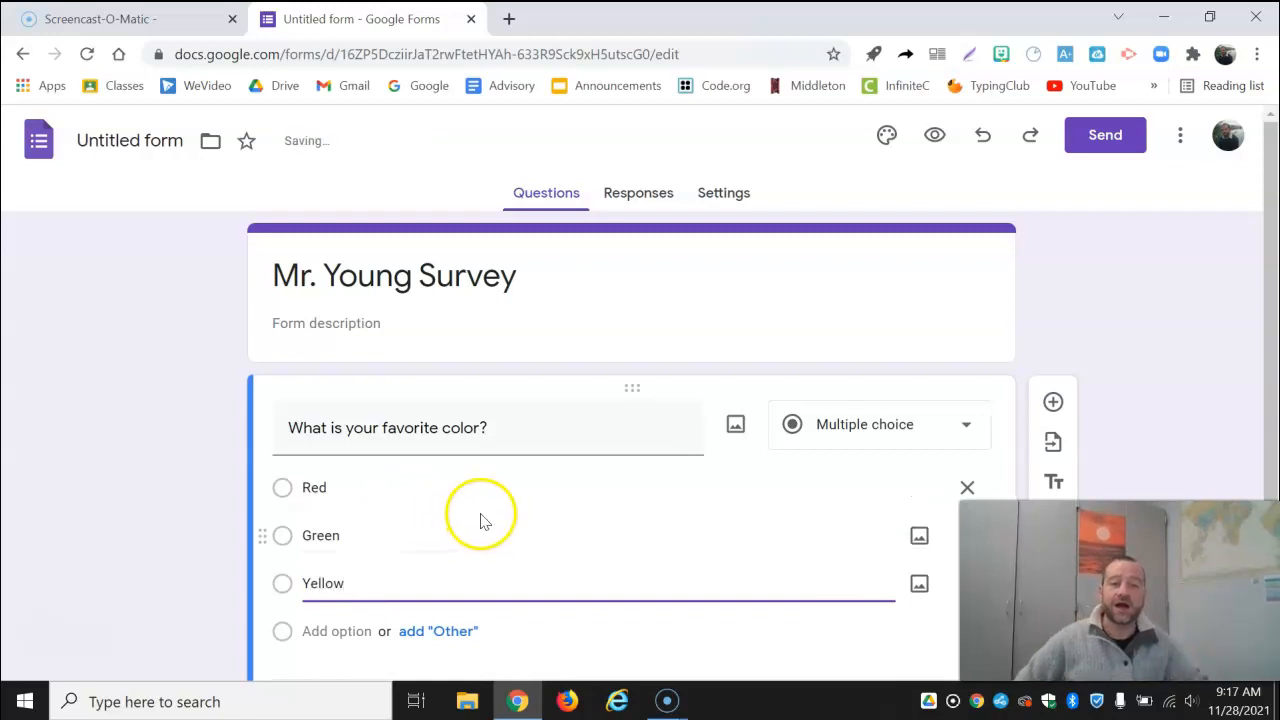
# Step: Change the favorite color question's type to Checkboxes and make it required
pyautogui.scroll(-1, 520, 470)
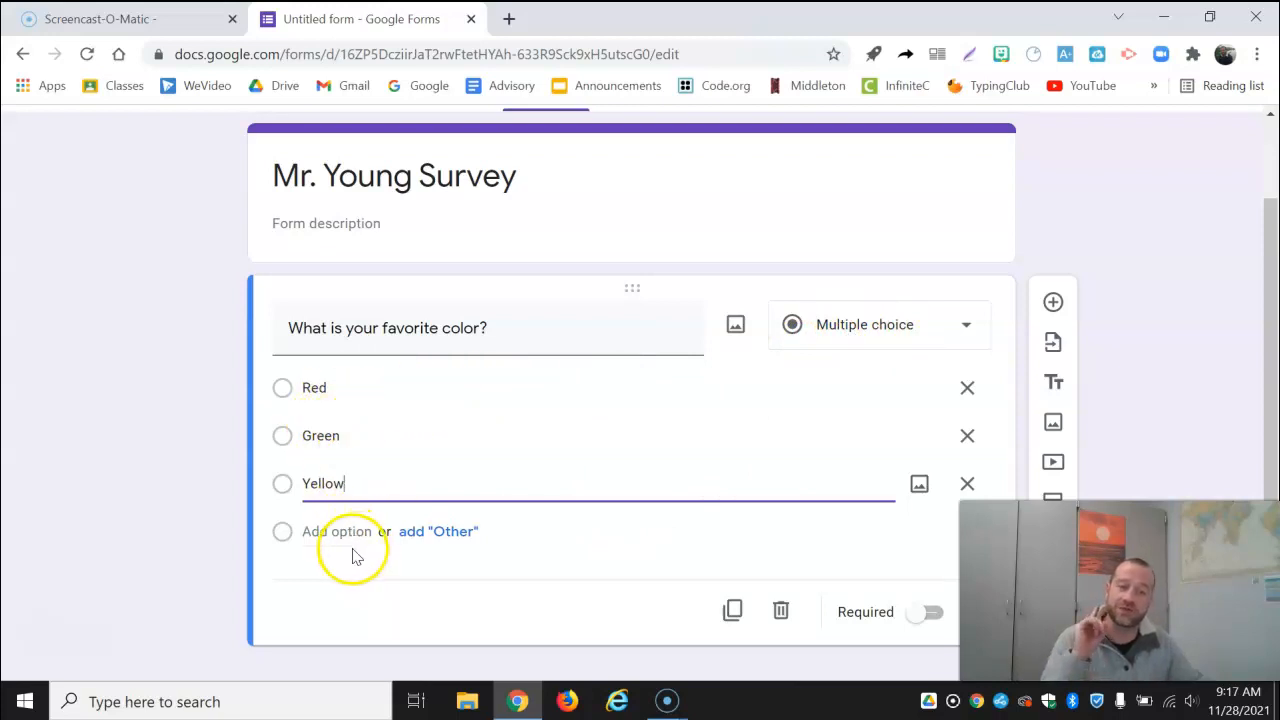
pyautogui.click(873, 332)
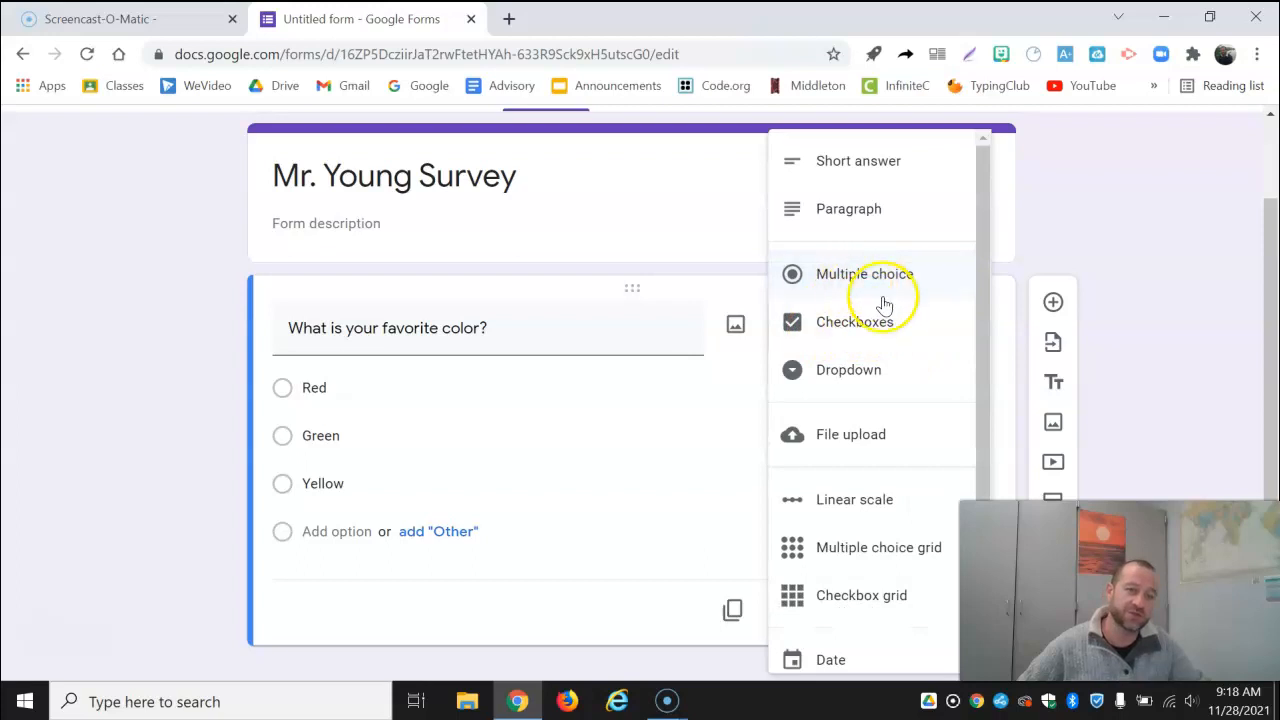
pyautogui.click(848, 332)
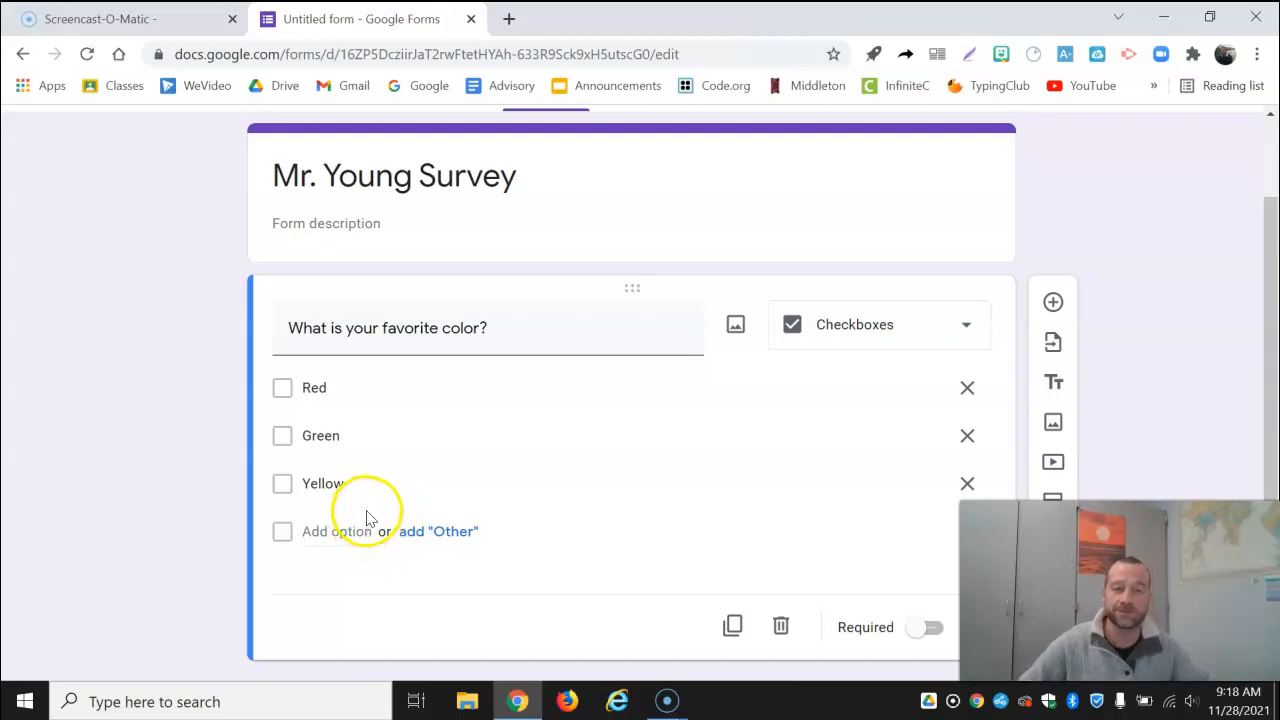
pyautogui.scroll(-1, 709, 434)
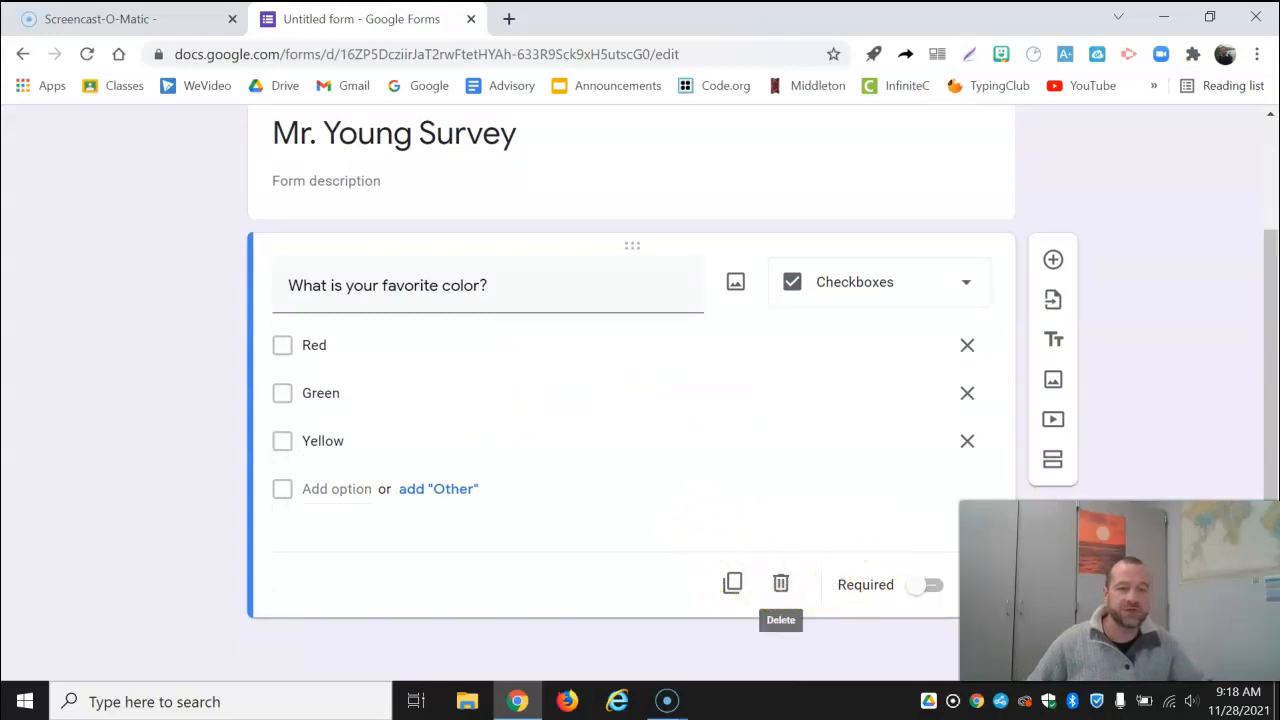
pyautogui.click(928, 590)
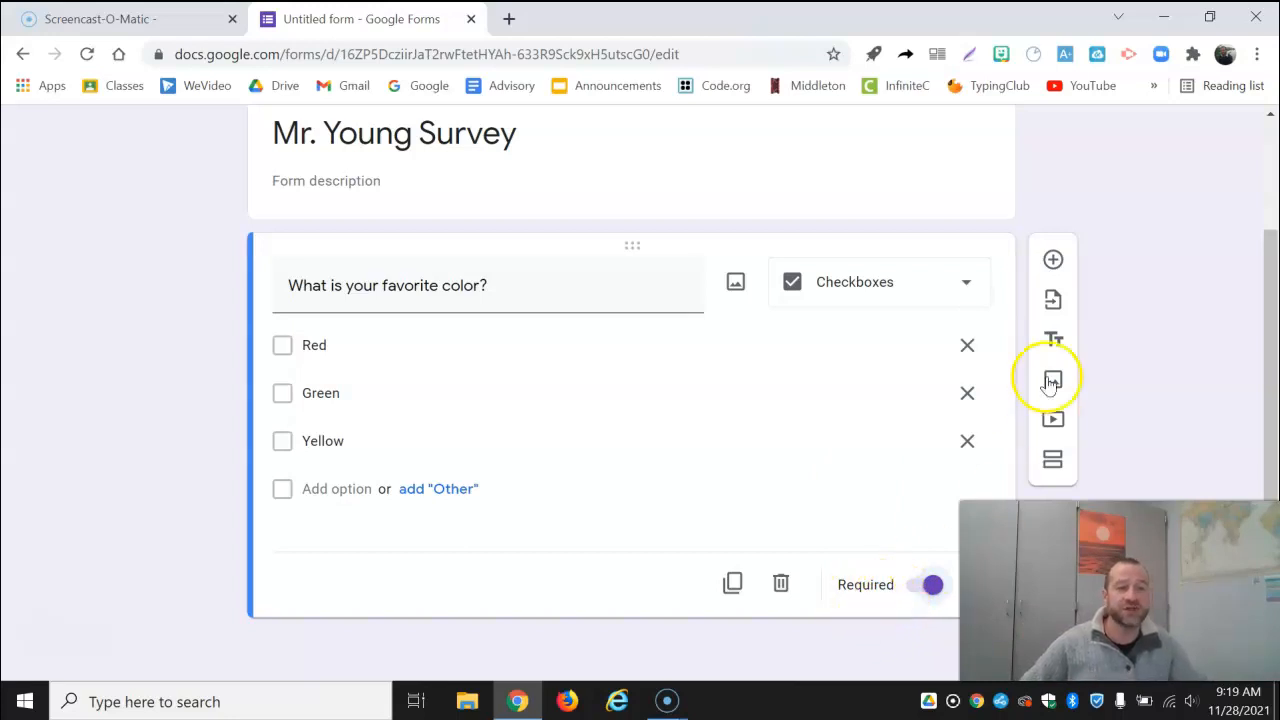
# Step: Add a linear scale question reading "How much do you like basketball?" below the color question
pyautogui.click(1054, 262)
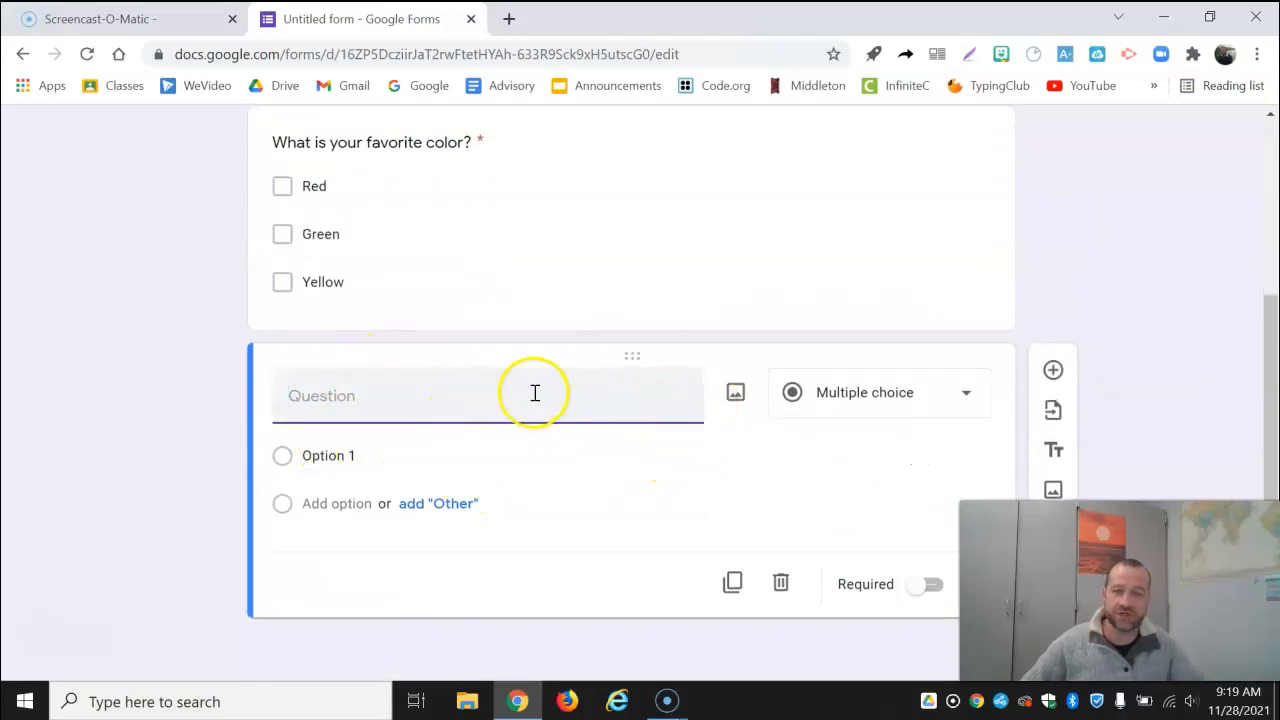
pyautogui.click(915, 394)
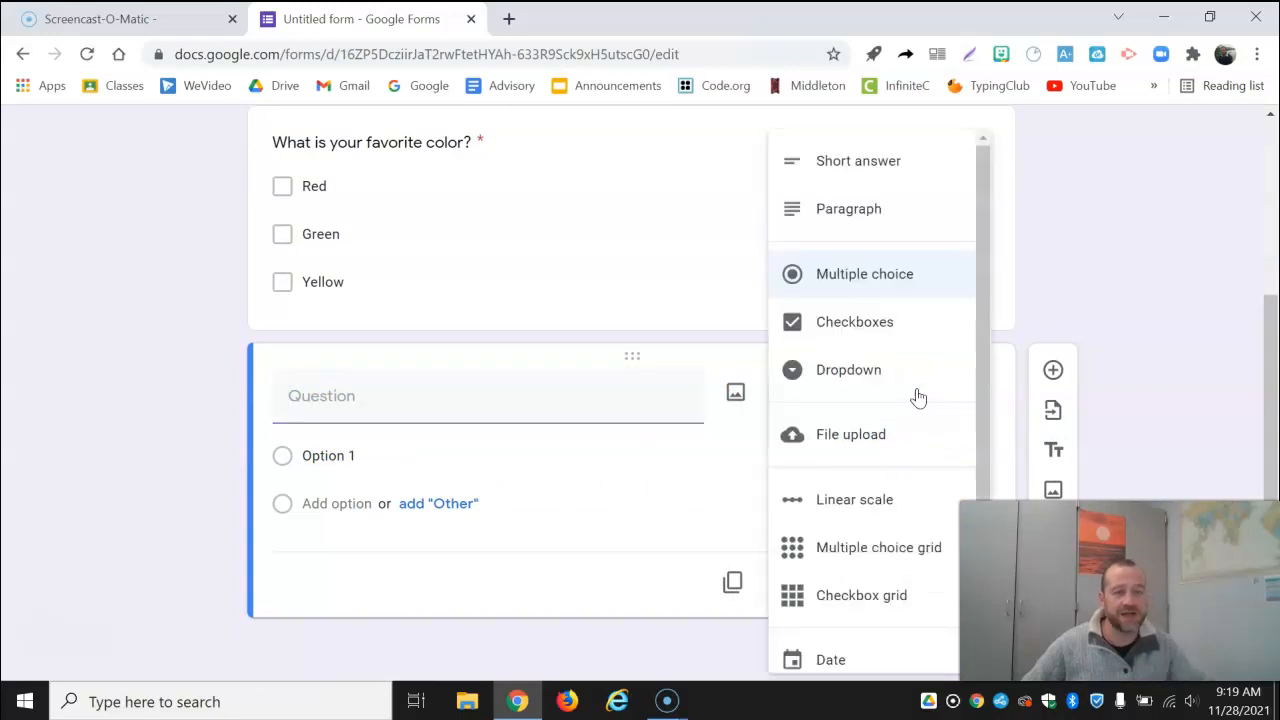
pyautogui.click(857, 502)
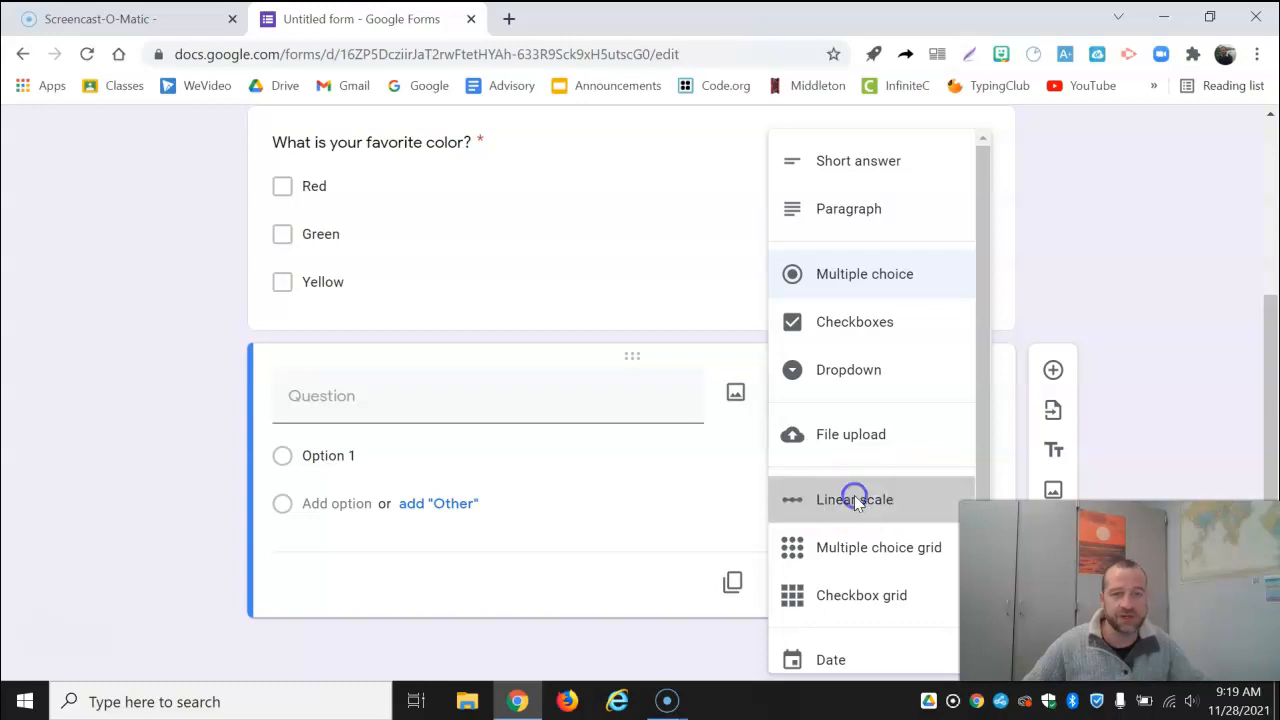
pyautogui.click(348, 396)
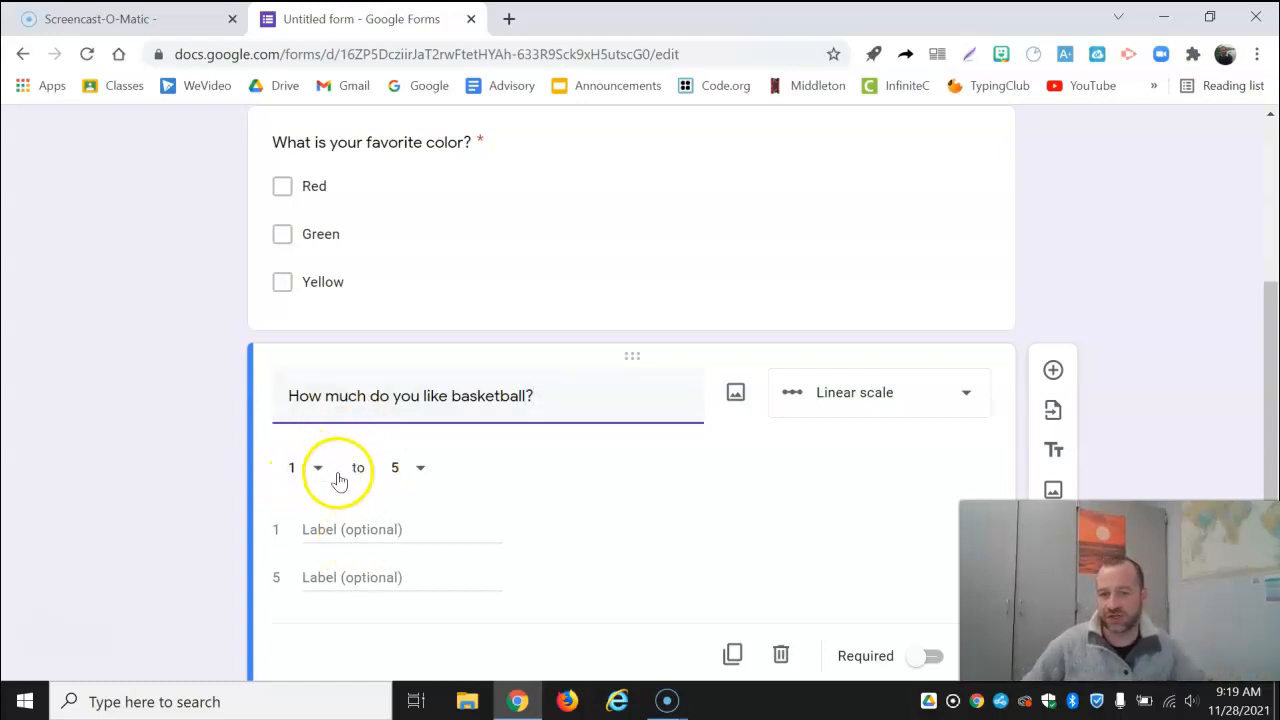
# Step: Configure the basketball question as required, with a scale of 1 to 10 labelled "Not so much" and "Really like it"
pyautogui.click(420, 470)
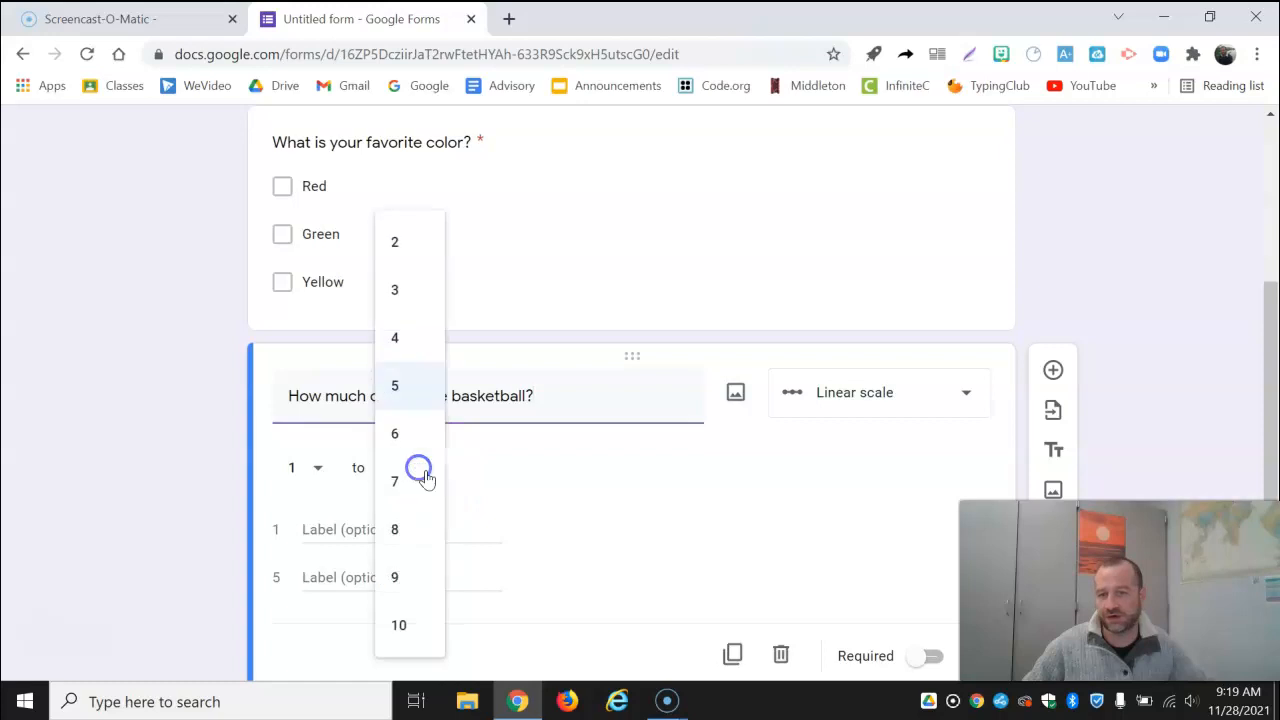
pyautogui.click(399, 624)
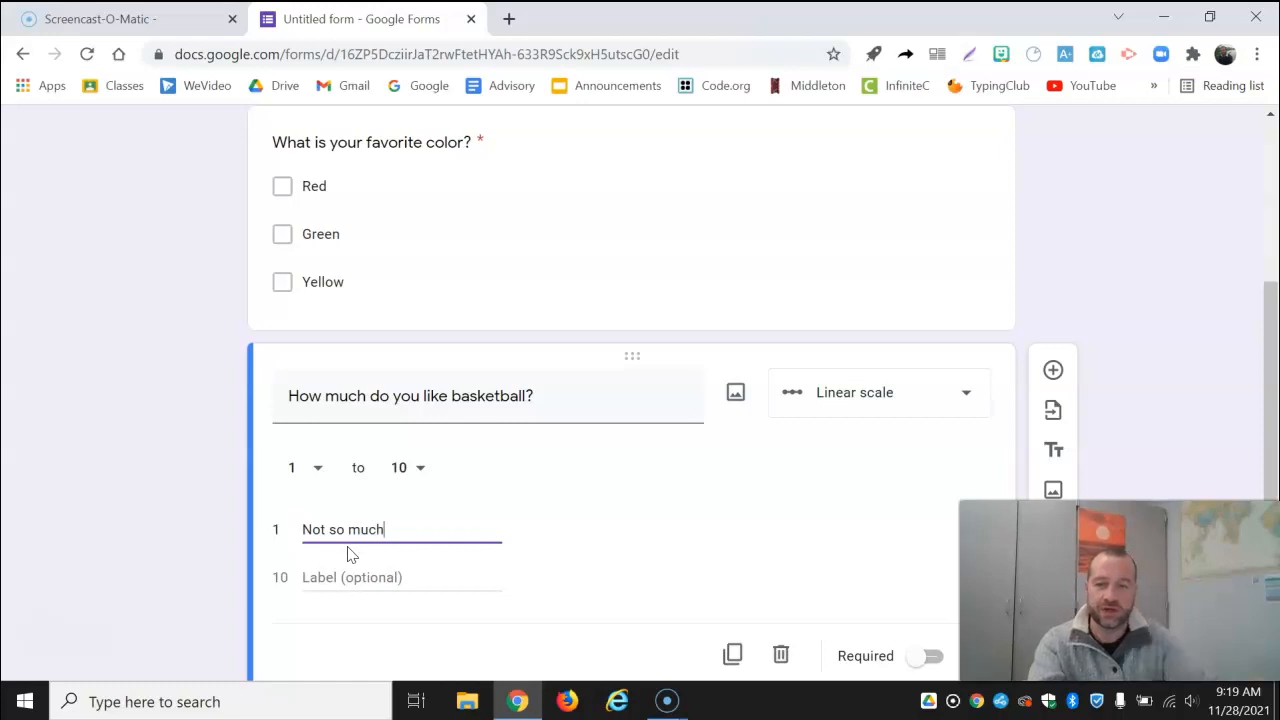
pyautogui.click(370, 578)
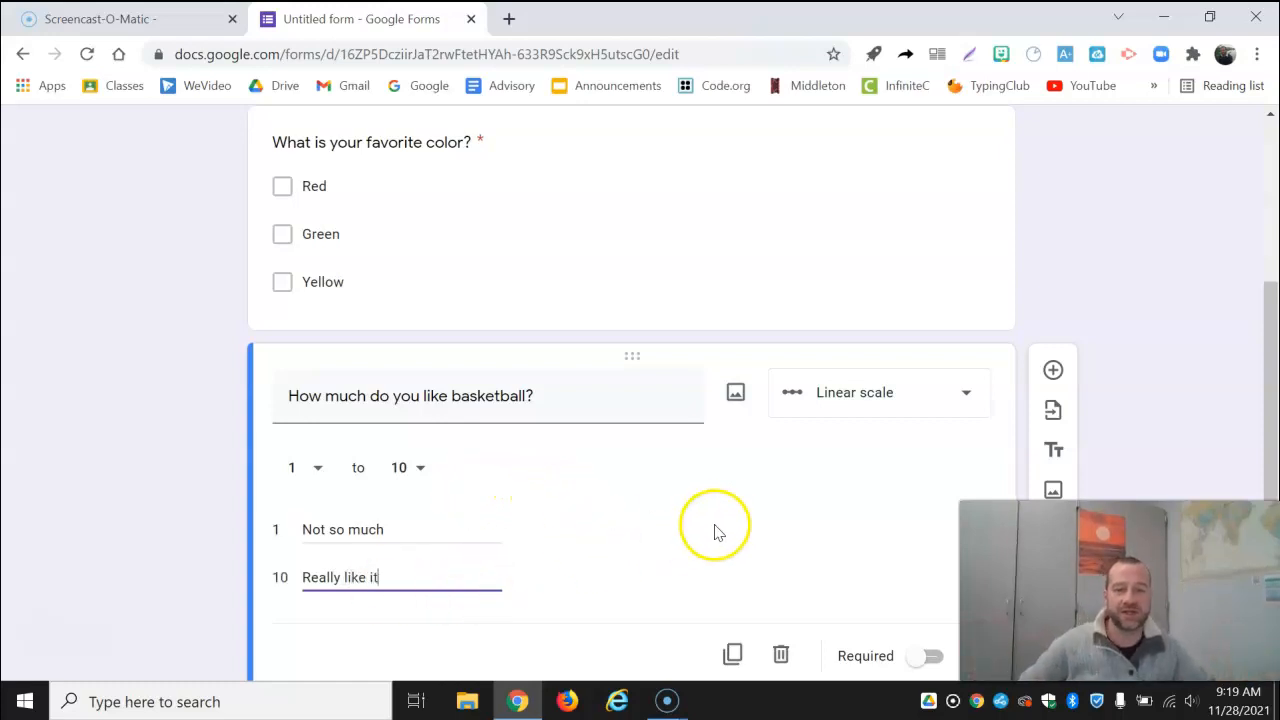
pyautogui.click(928, 656)
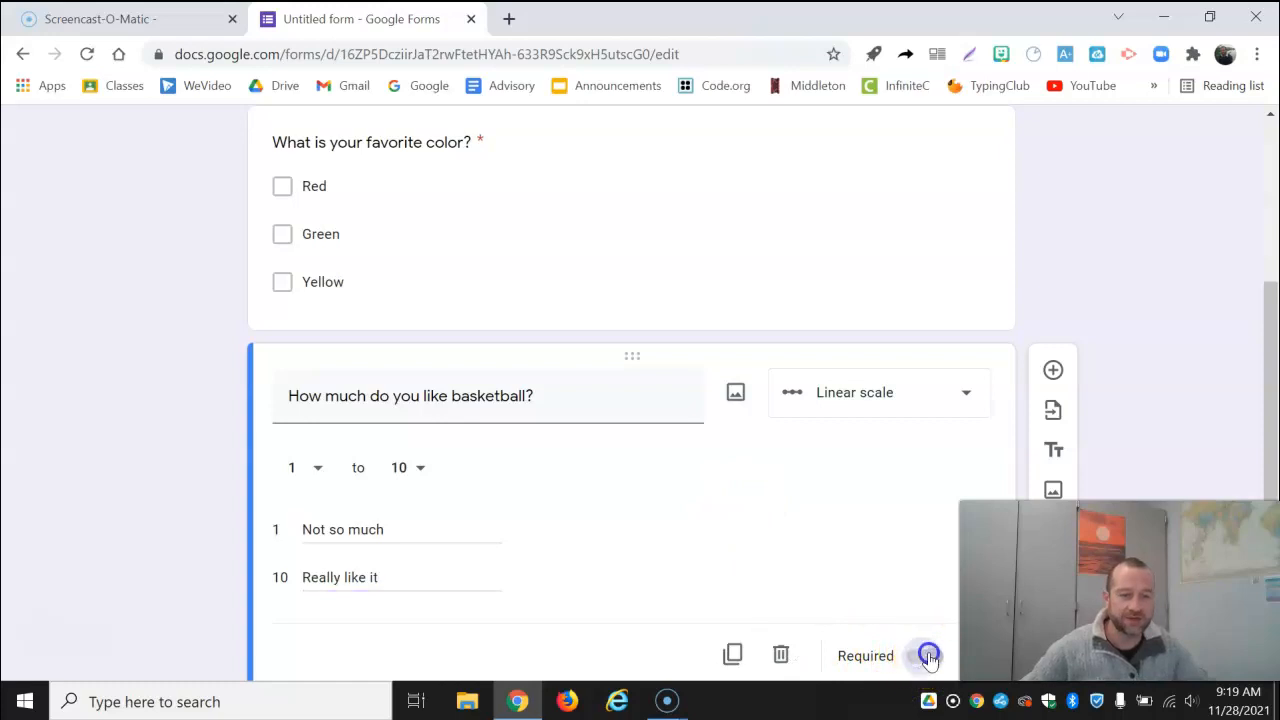
# Step: Search Google Images for "Basketball" and insert the third picture, a plain brown basketball, below the basketball question
pyautogui.scroll(-1, 885, 517)
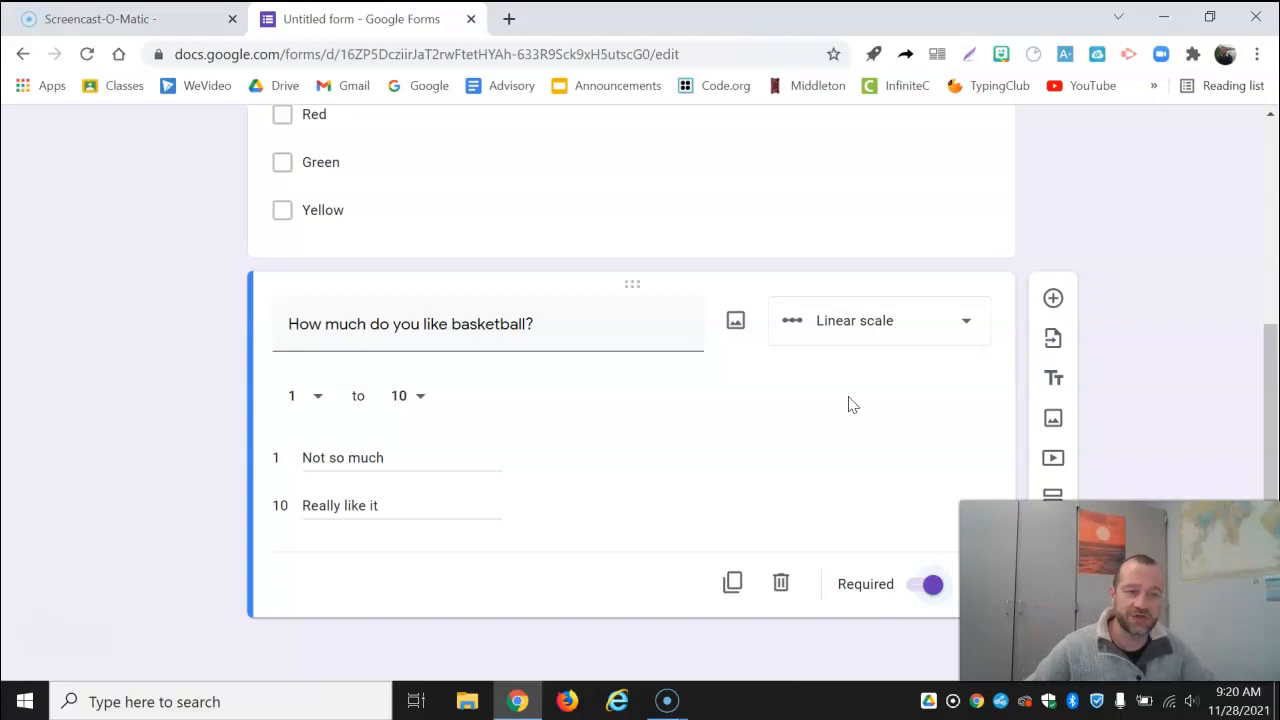
pyautogui.click(1055, 422)
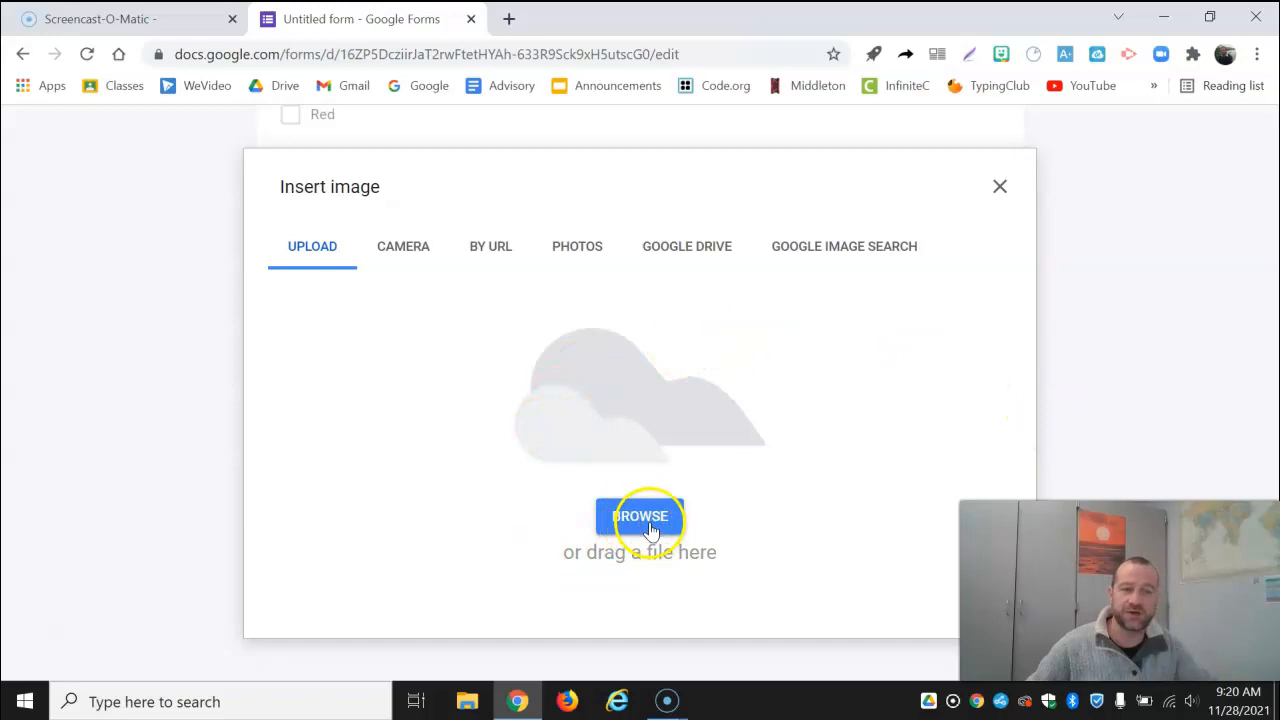
pyautogui.click(833, 248)
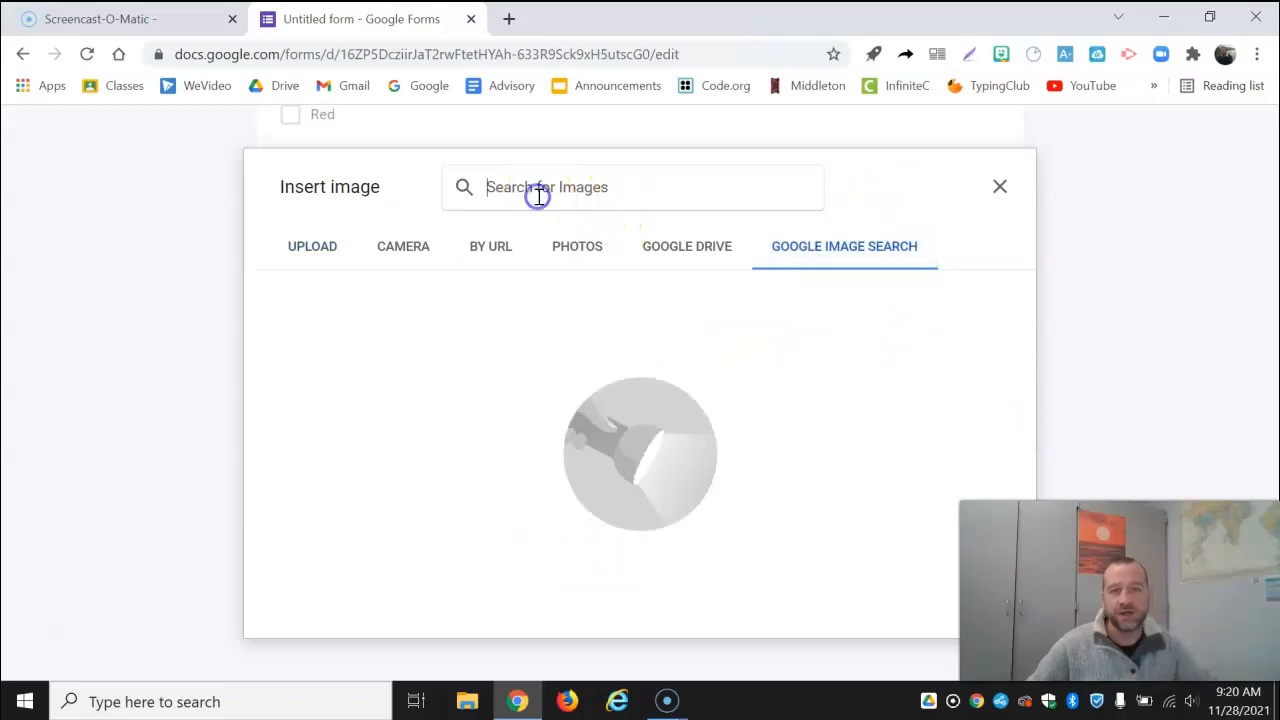
pyautogui.write('Ba')
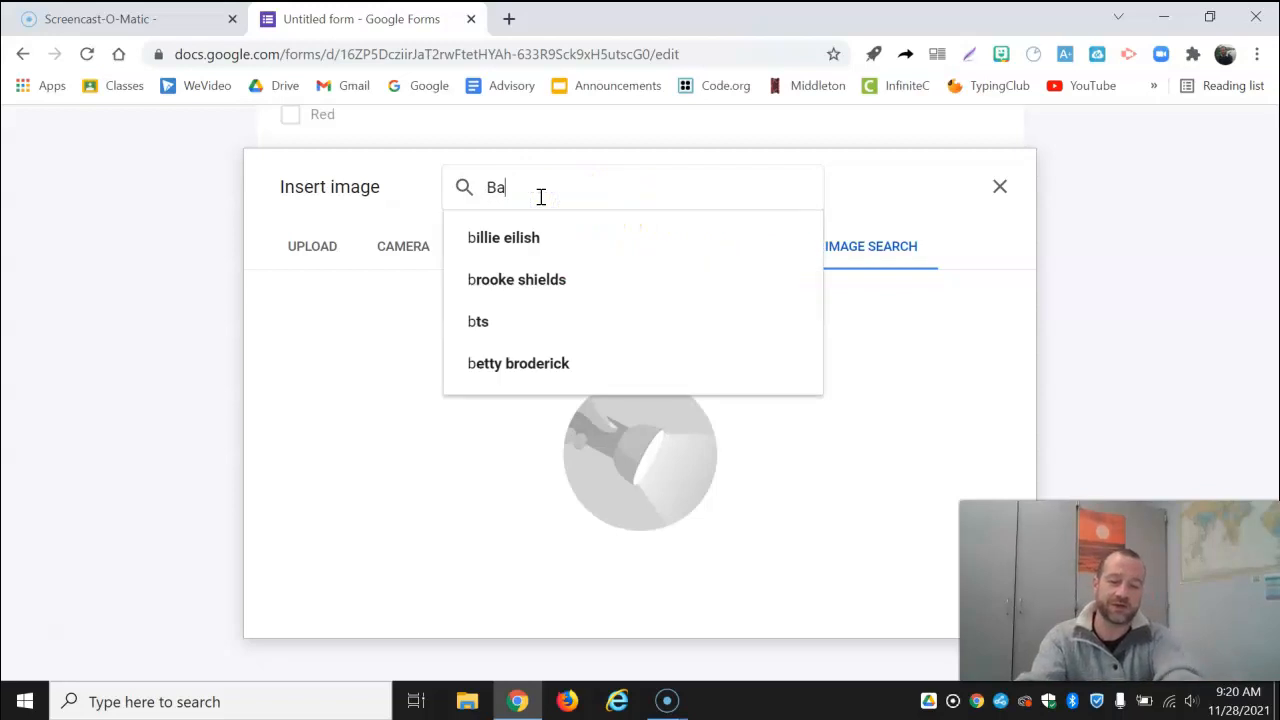
pyautogui.write('sketa')
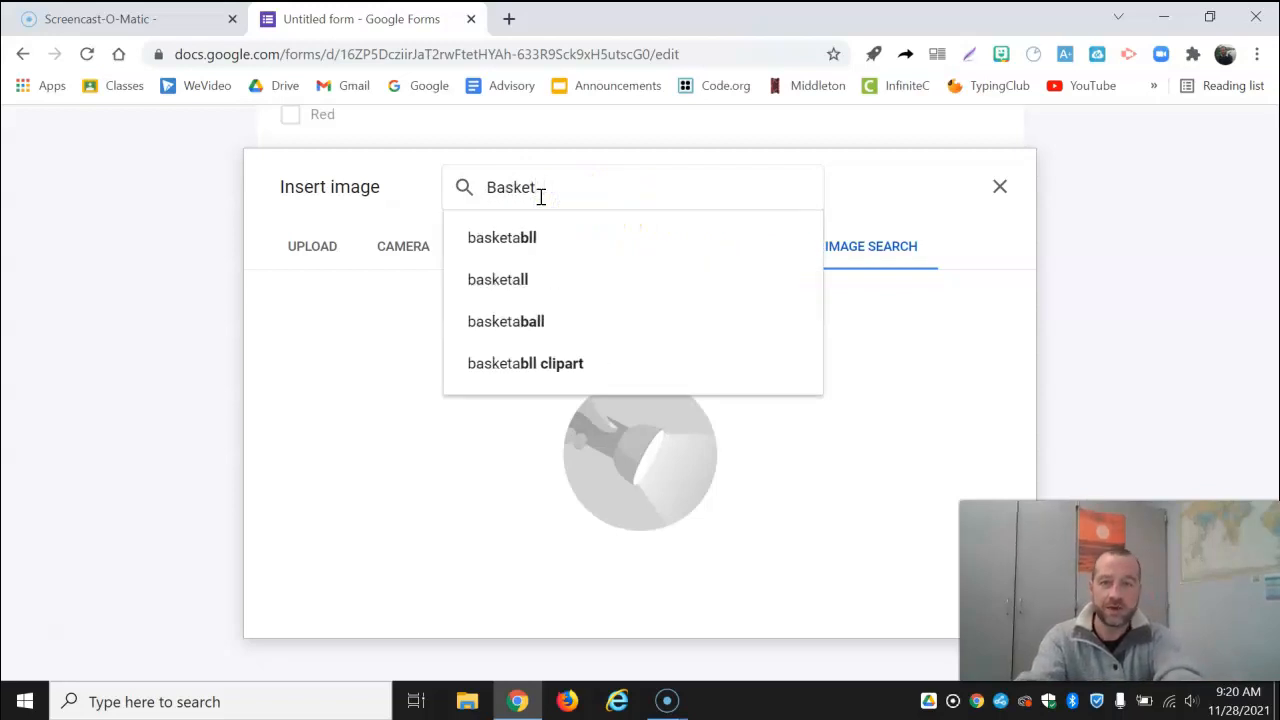
pyautogui.press('Return')
pyautogui.click(587, 385)
pyautogui.click(573, 360)
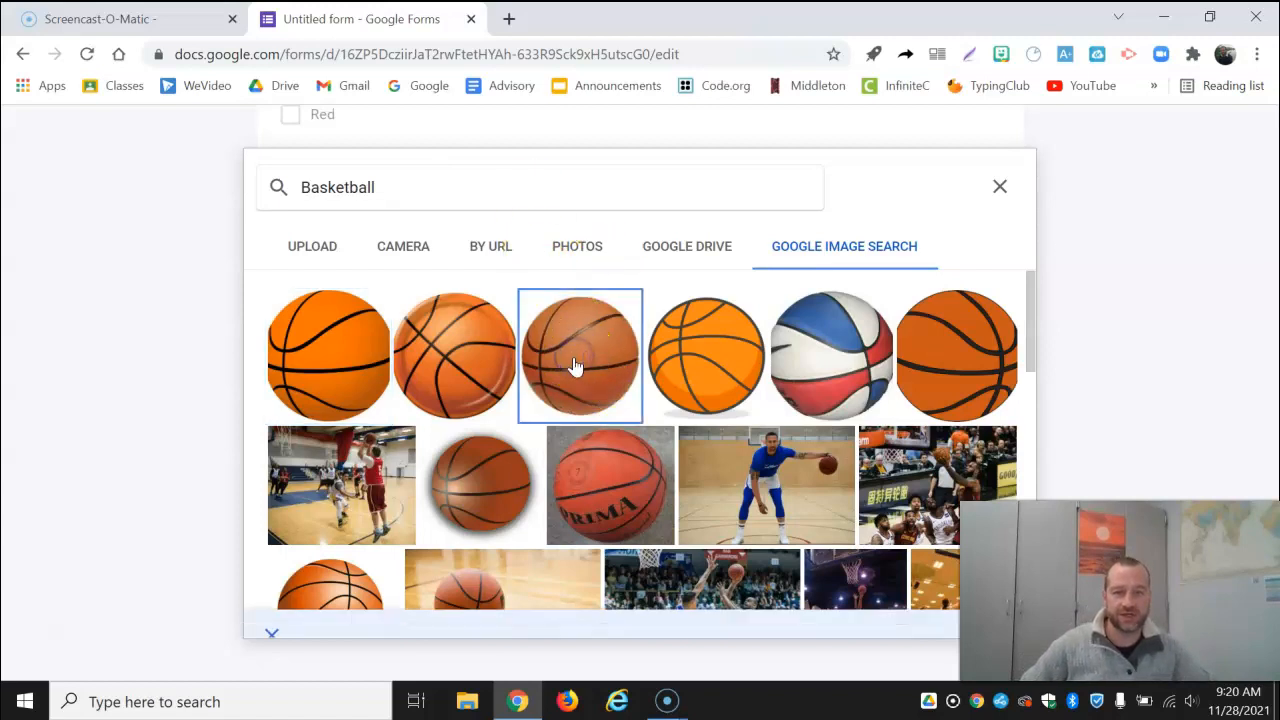
pyautogui.moveTo(1010, 628); pyautogui.dragTo(582, 628)
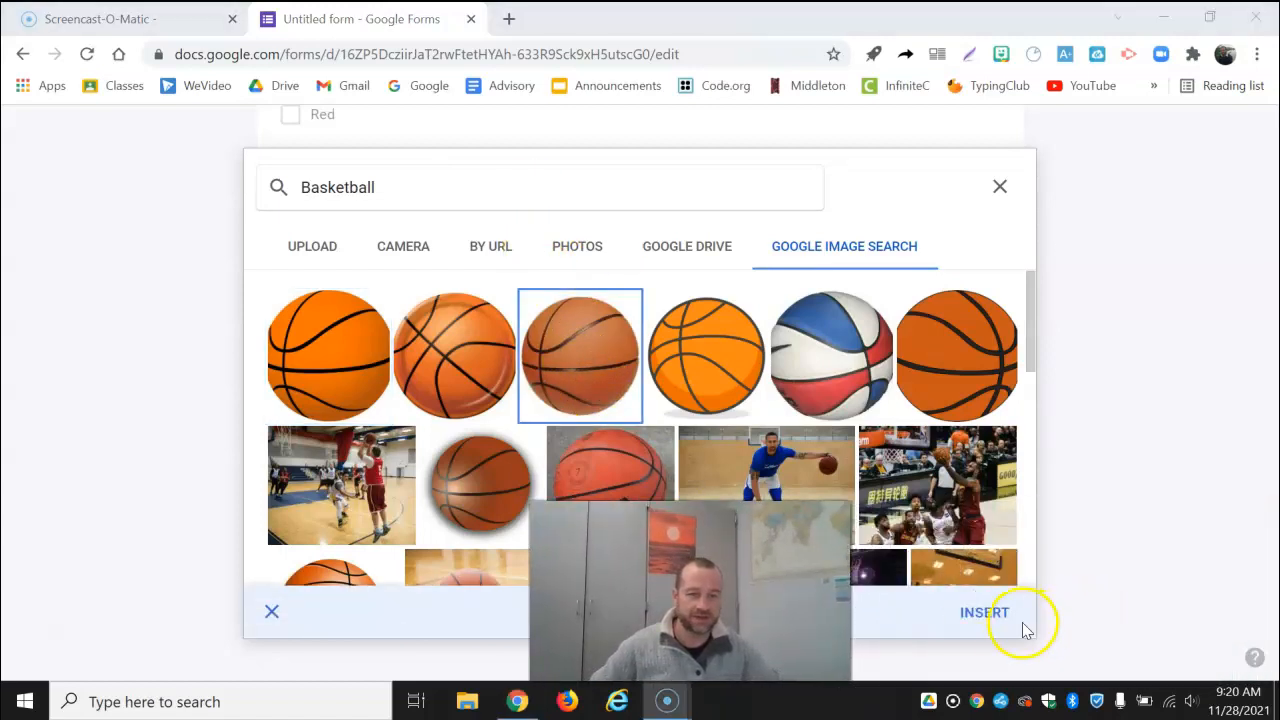
pyautogui.click(986, 613)
pyautogui.moveTo(745, 620); pyautogui.dragTo(1176, 612)
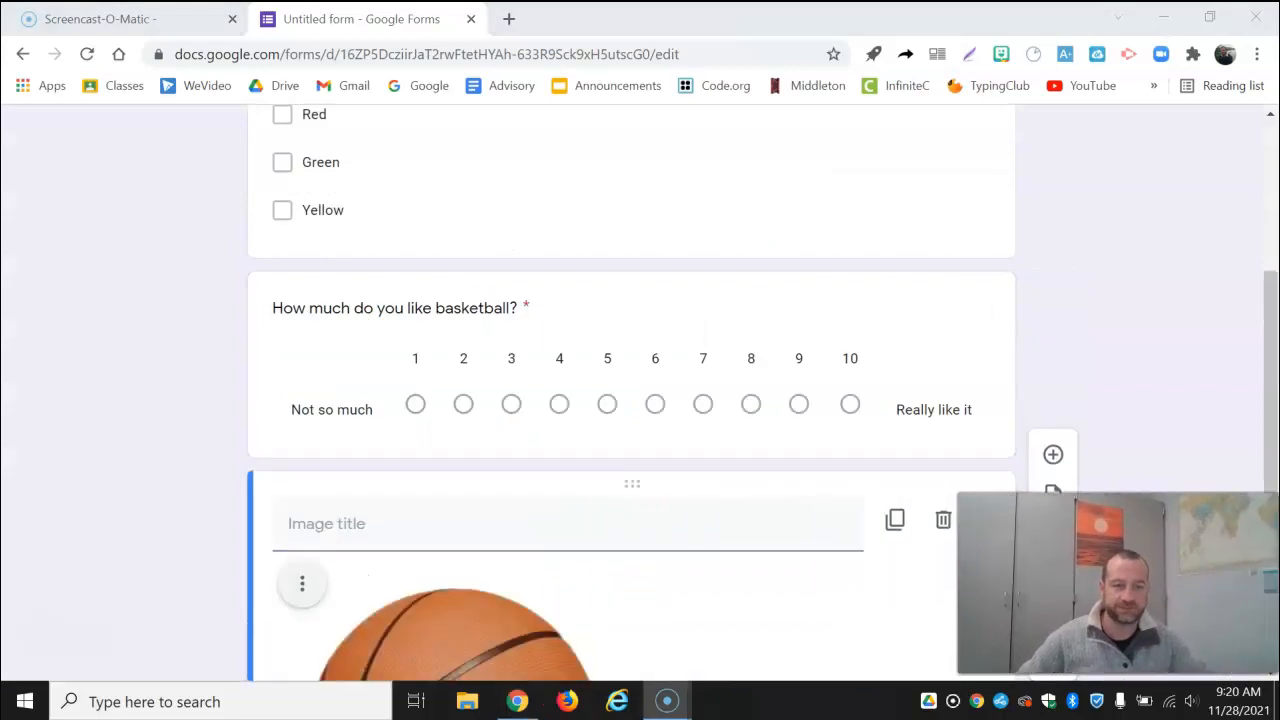
# Step: Shrink the inserted basketball image to a little over half its original width, keeping its proportions
pyautogui.scroll(-1, 755, 622)
pyautogui.scroll(-3, 755, 622)
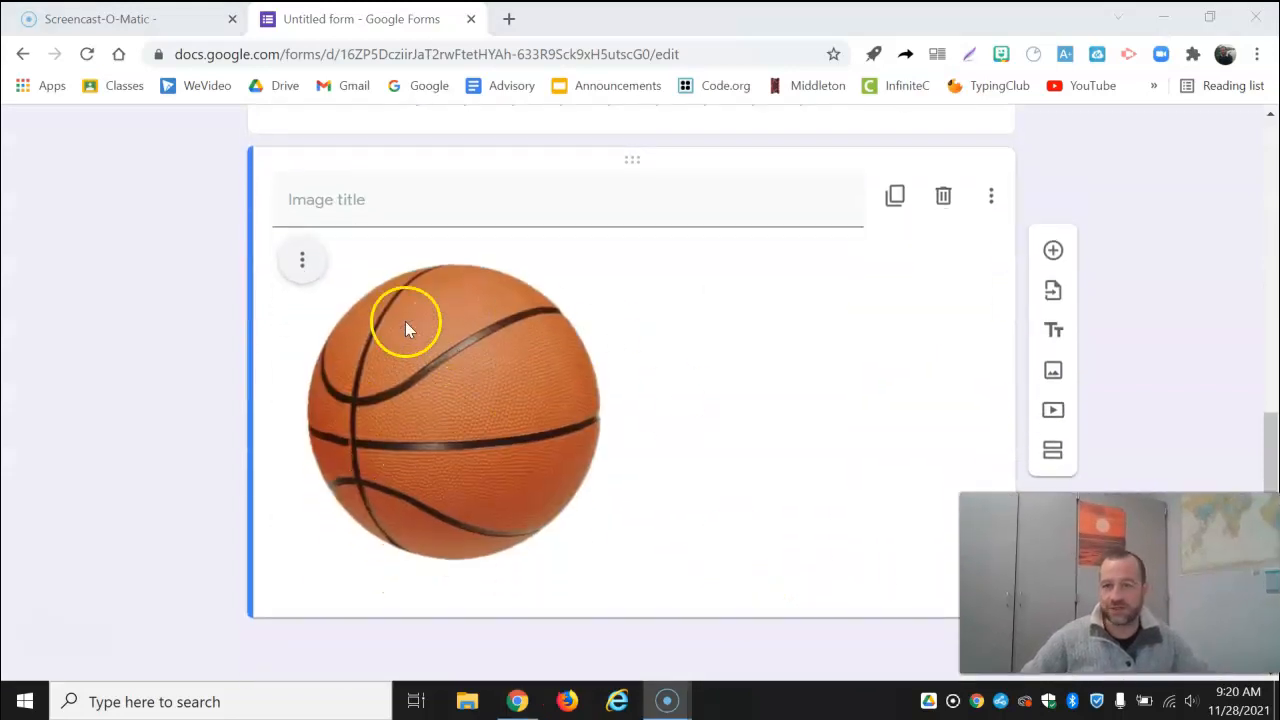
pyautogui.click(456, 348)
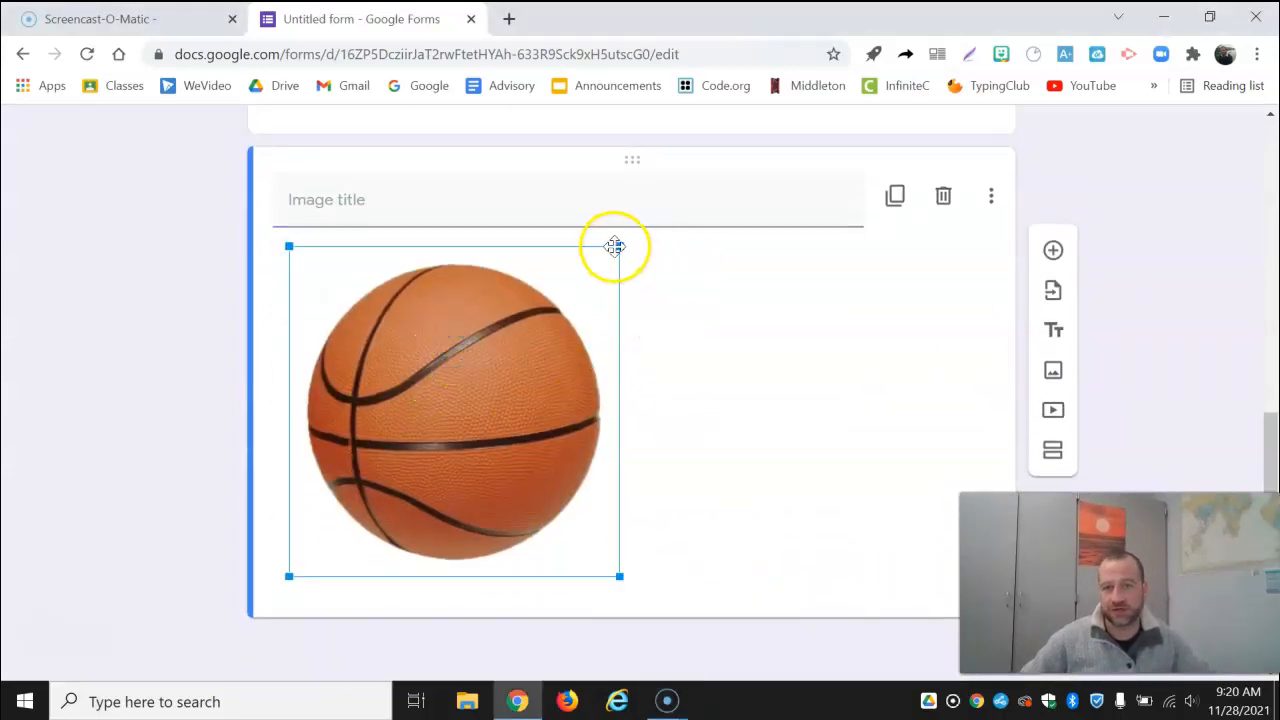
pyautogui.moveTo(620, 247); pyautogui.dragTo(505, 383)
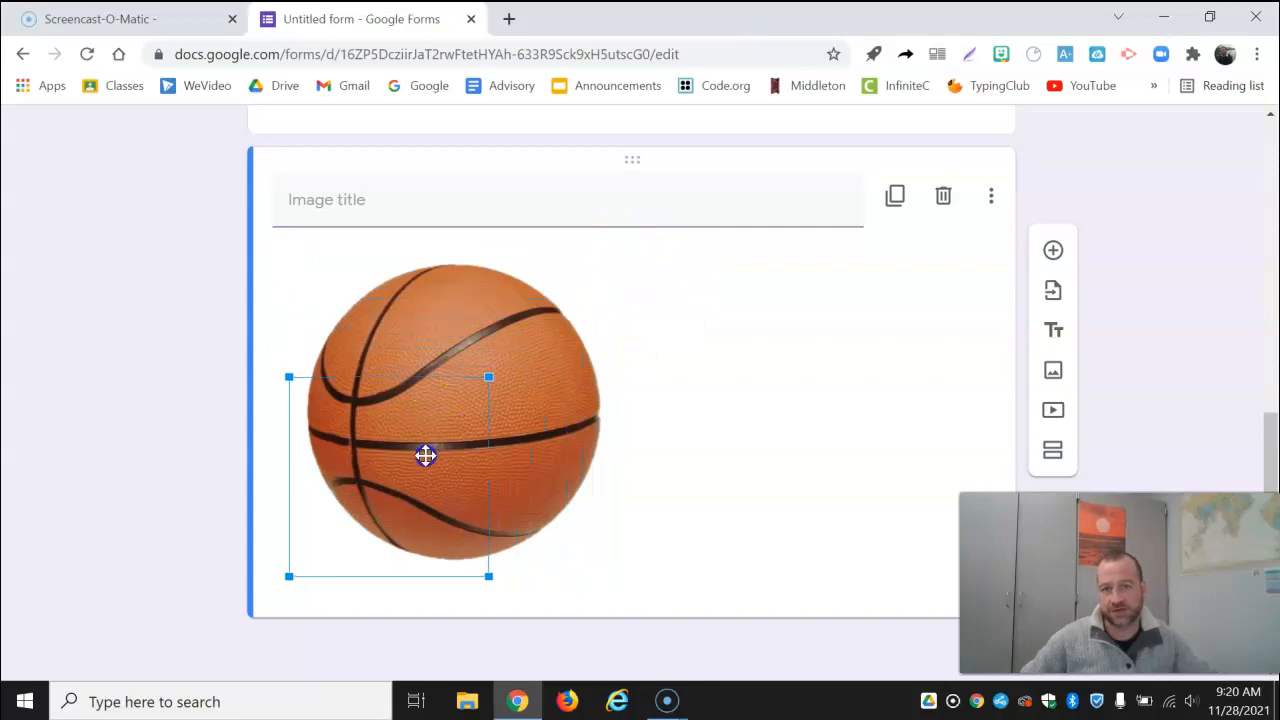
pyautogui.moveTo(425, 455); pyautogui.dragTo(428, 451)
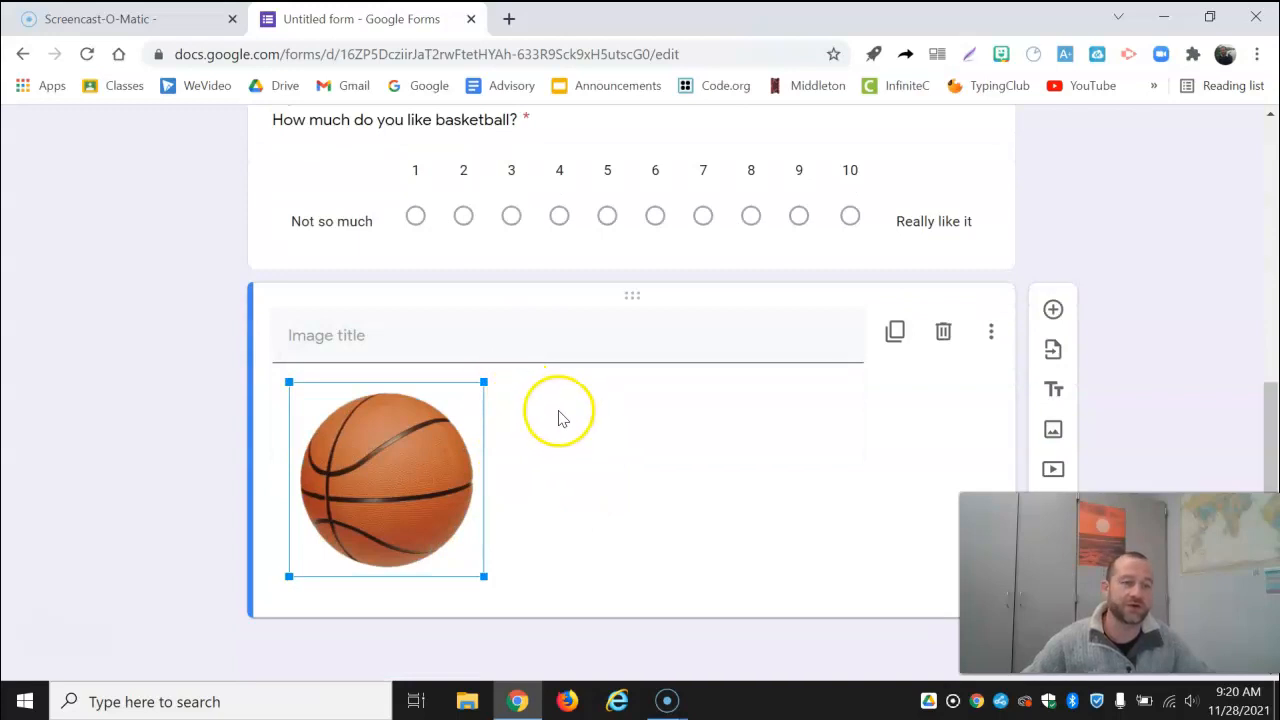
# Step: Add a plain red square from a Google image search for "red" to the Red option of the favorite color question
pyautogui.scroll(4, 560, 420)
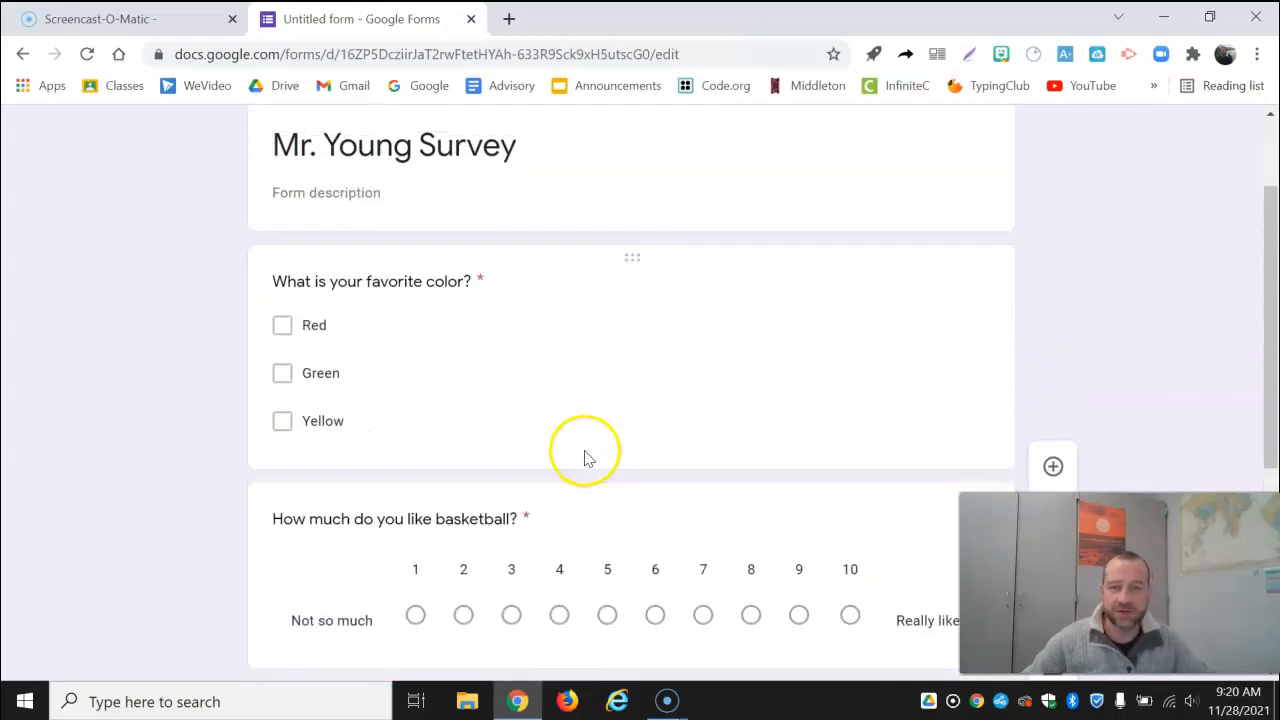
pyautogui.click(434, 285)
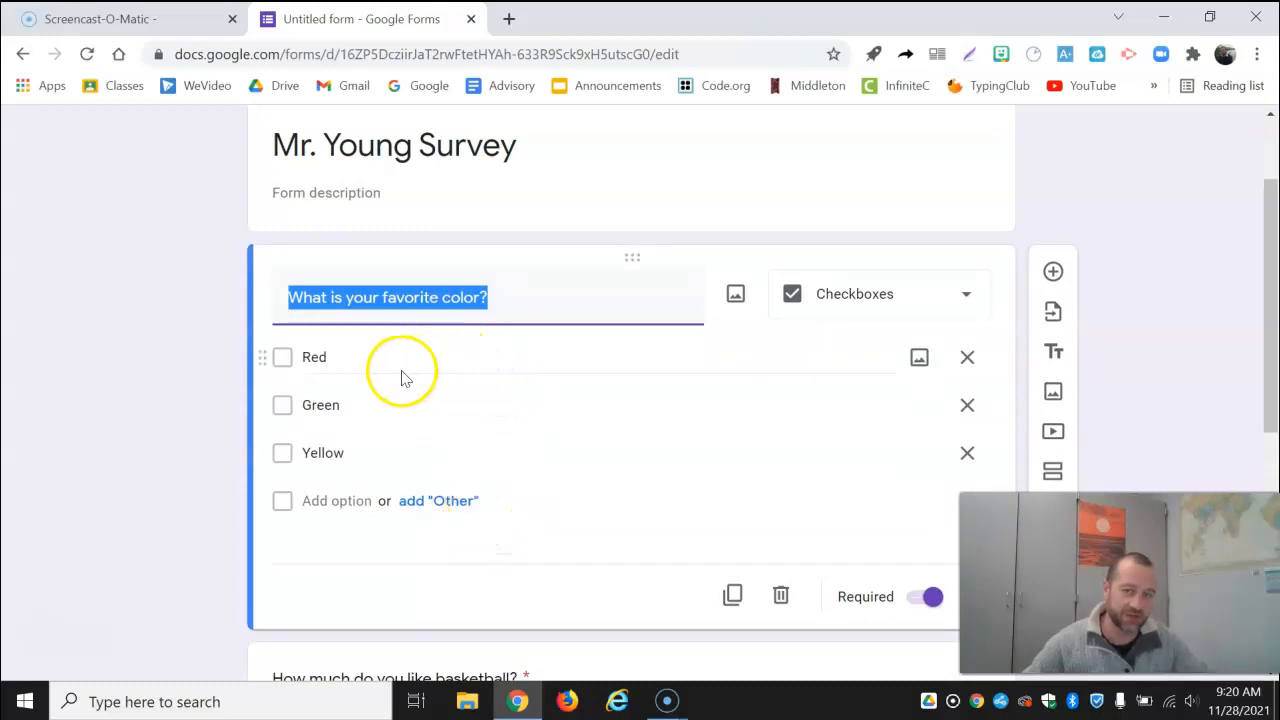
pyautogui.click(919, 357)
pyautogui.click(815, 248)
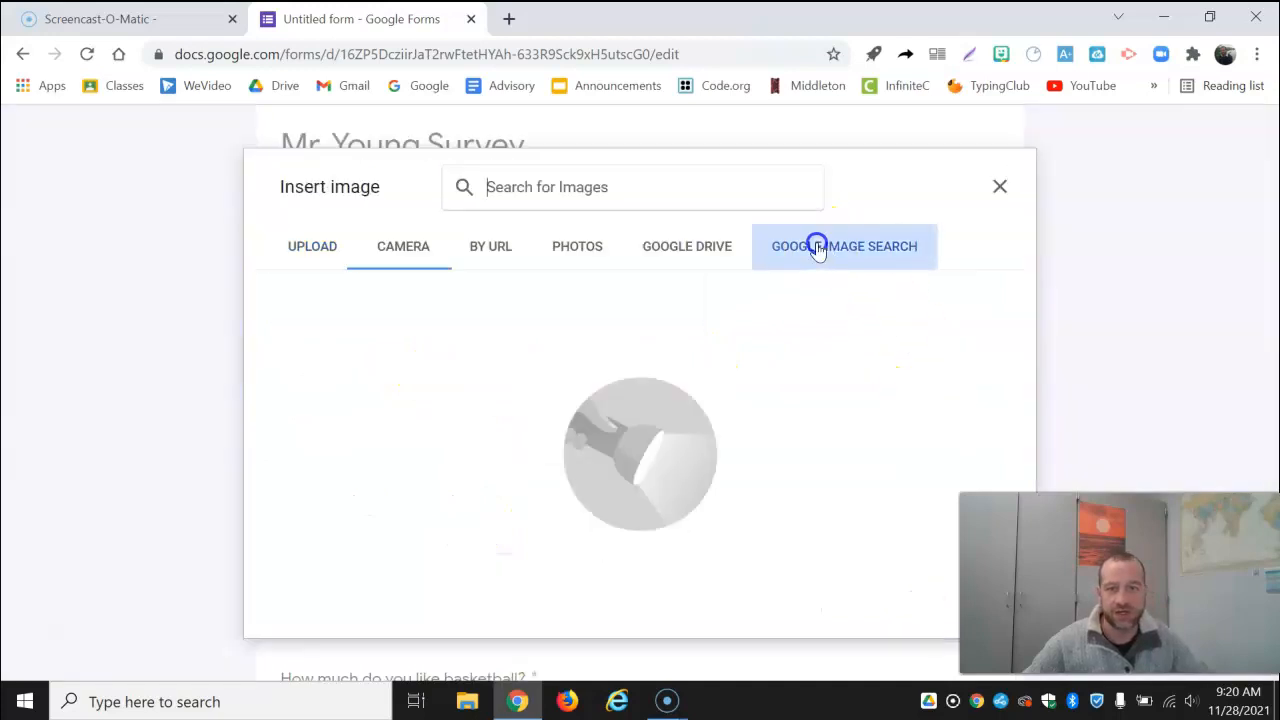
pyautogui.click(600, 187)
pyautogui.write('red')
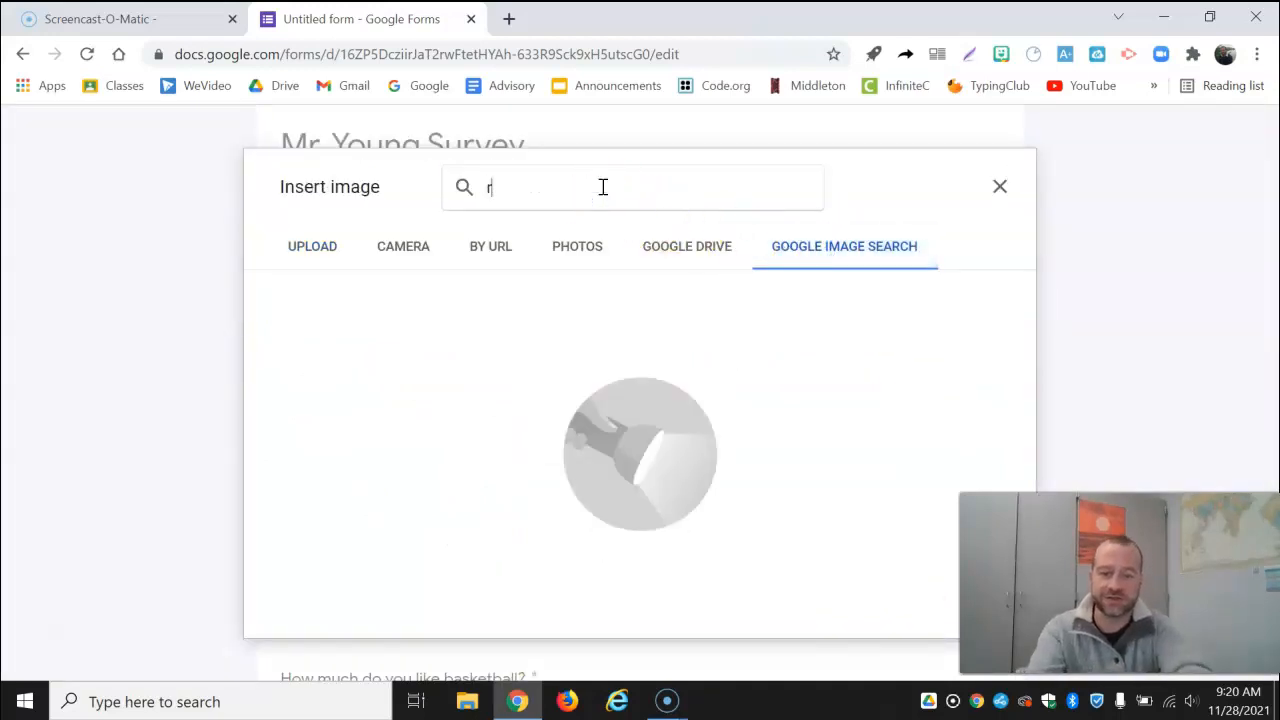
pyautogui.press('Return')
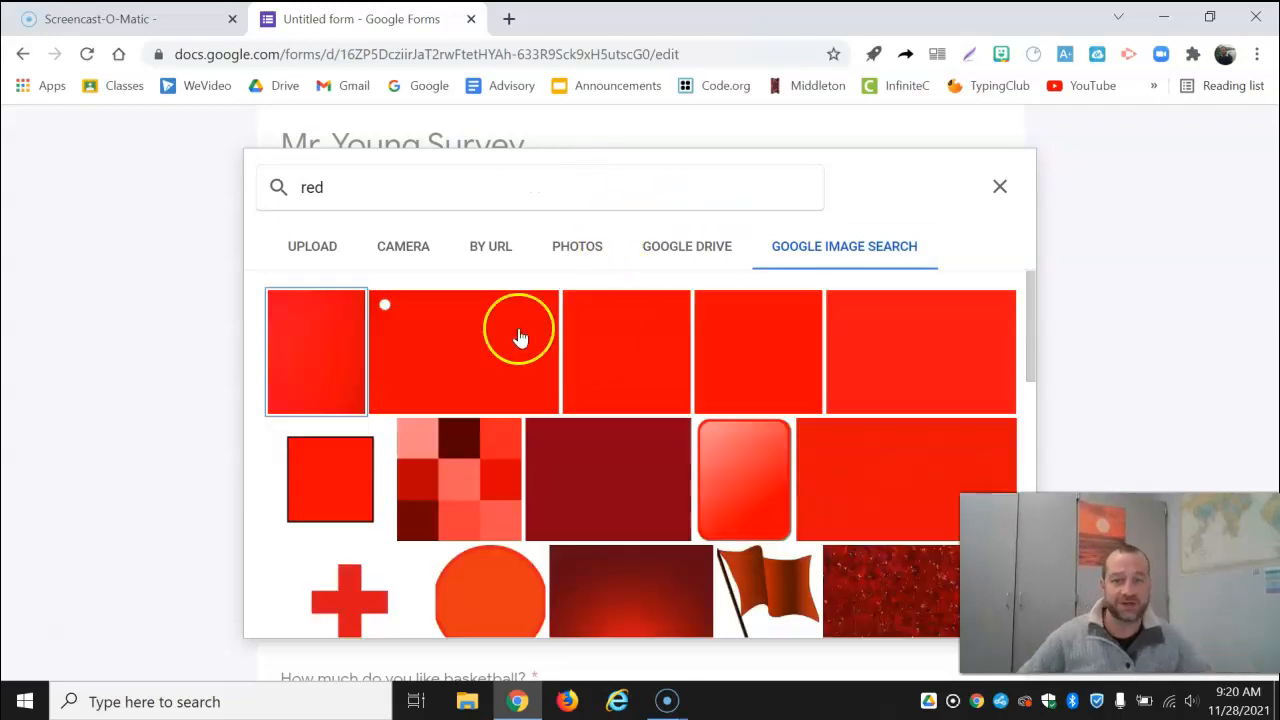
pyautogui.click(623, 362)
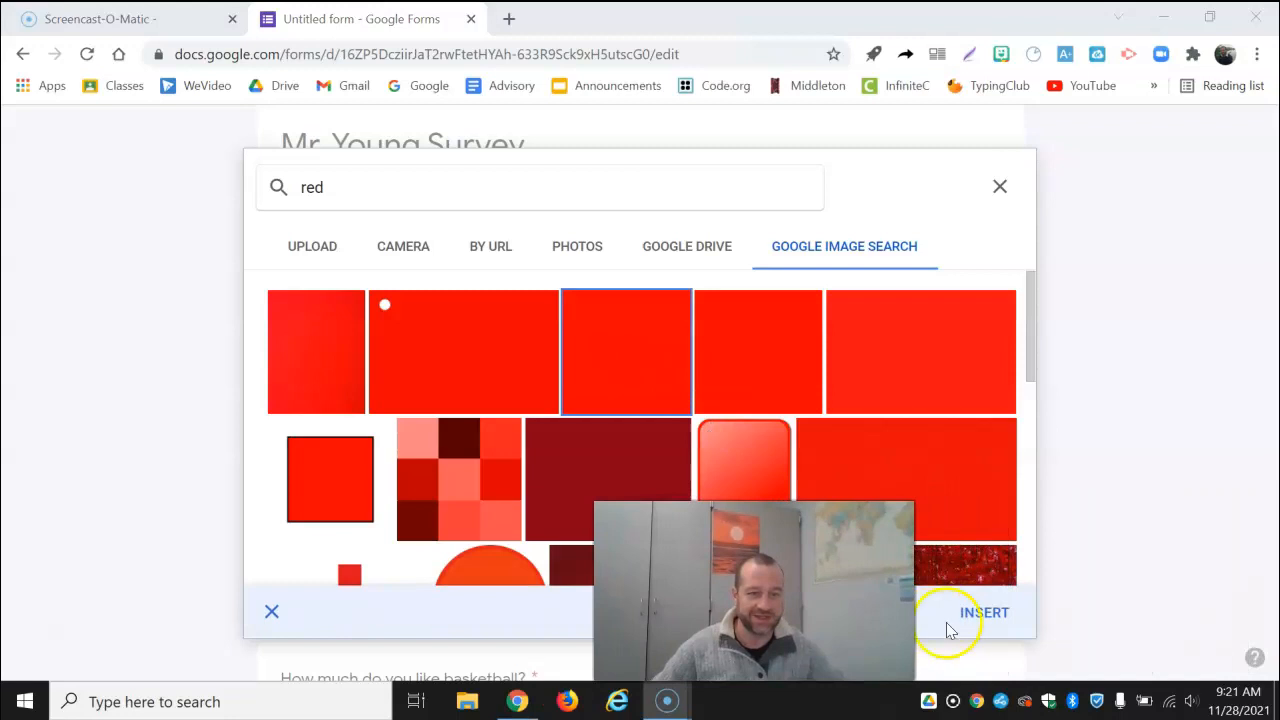
pyautogui.click(984, 613)
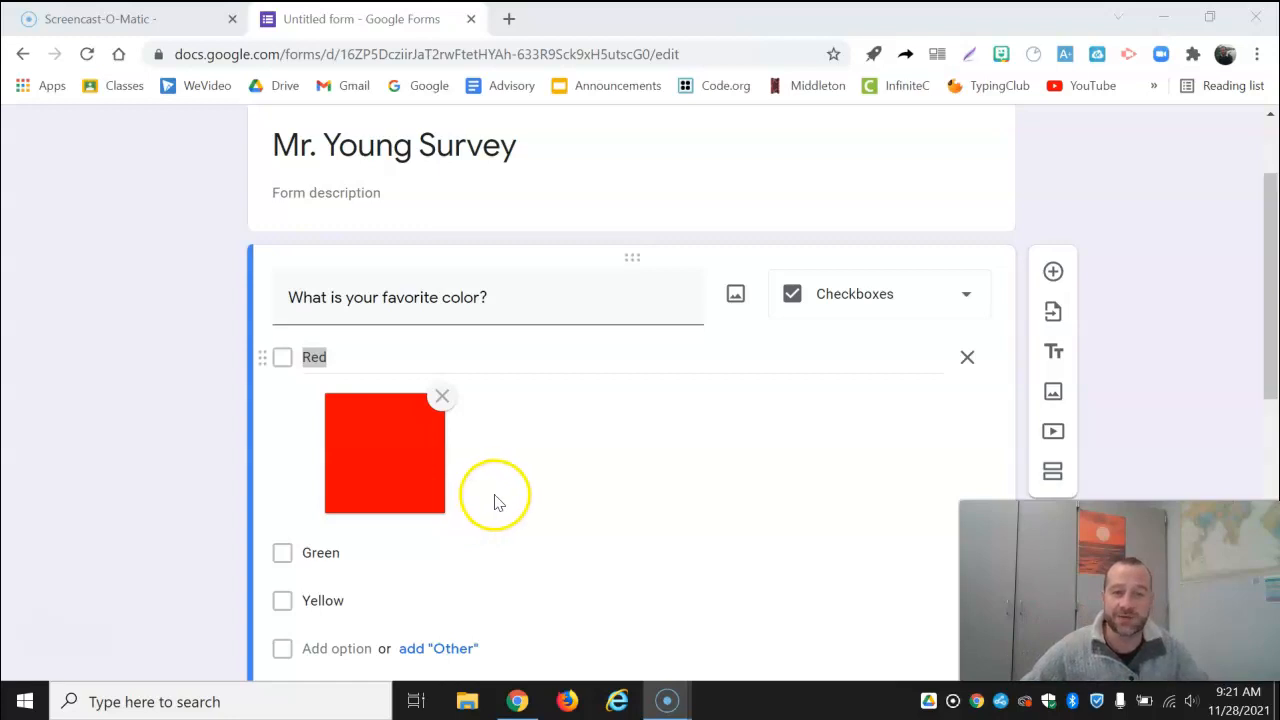
# Step: Set the form's theme color to Green #4caf50
pyautogui.scroll(2, 840, 512)
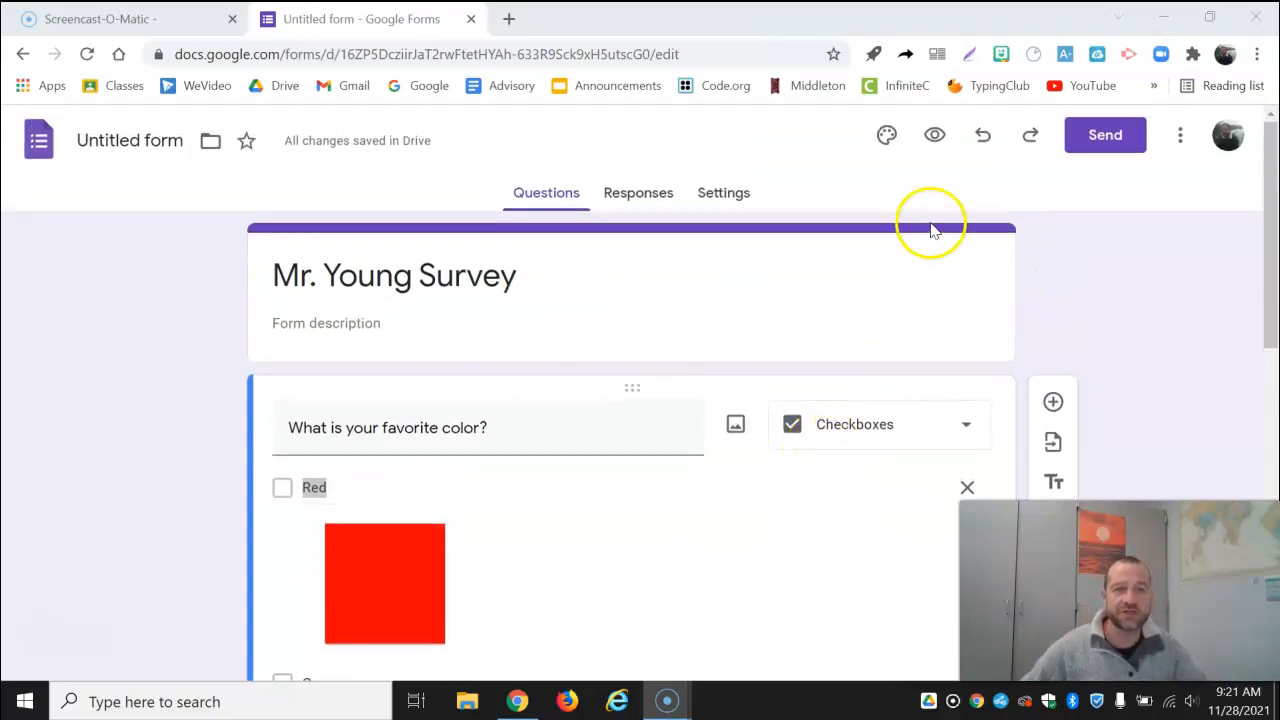
pyautogui.click(887, 140)
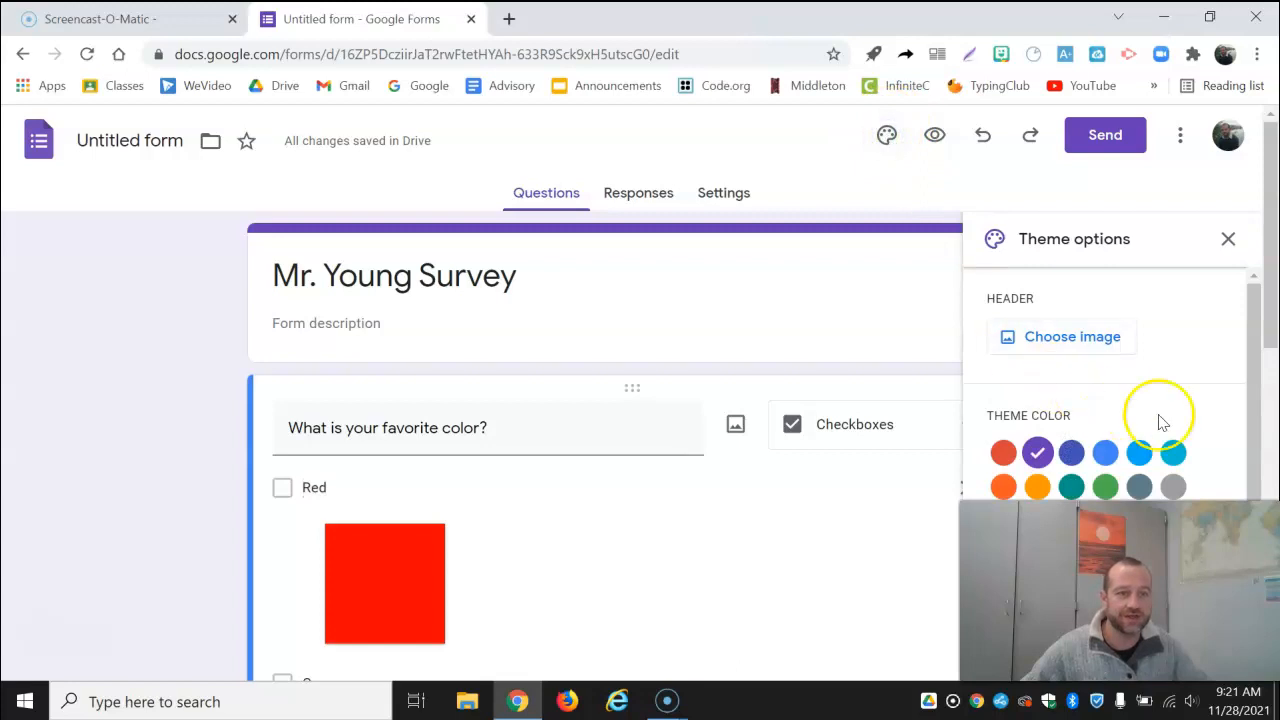
pyautogui.click(1105, 487)
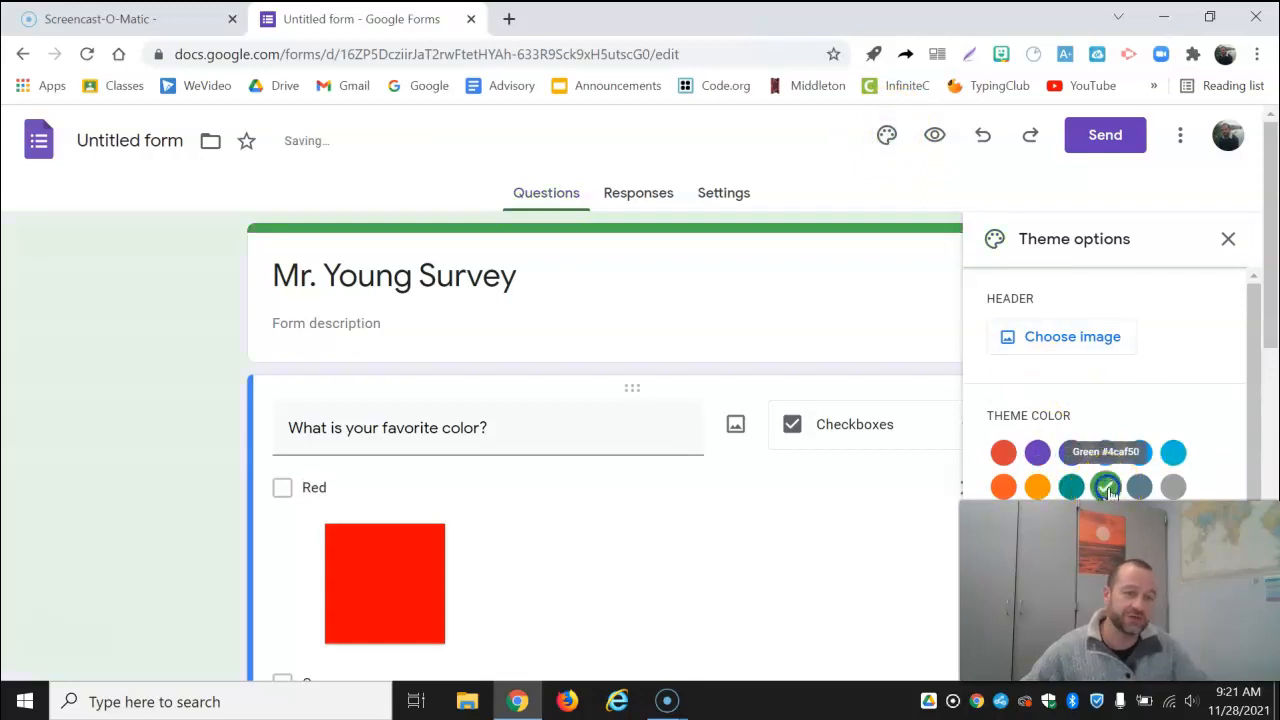
pyautogui.scroll(-3, 234, 323)
pyautogui.scroll(2, 175, 510)
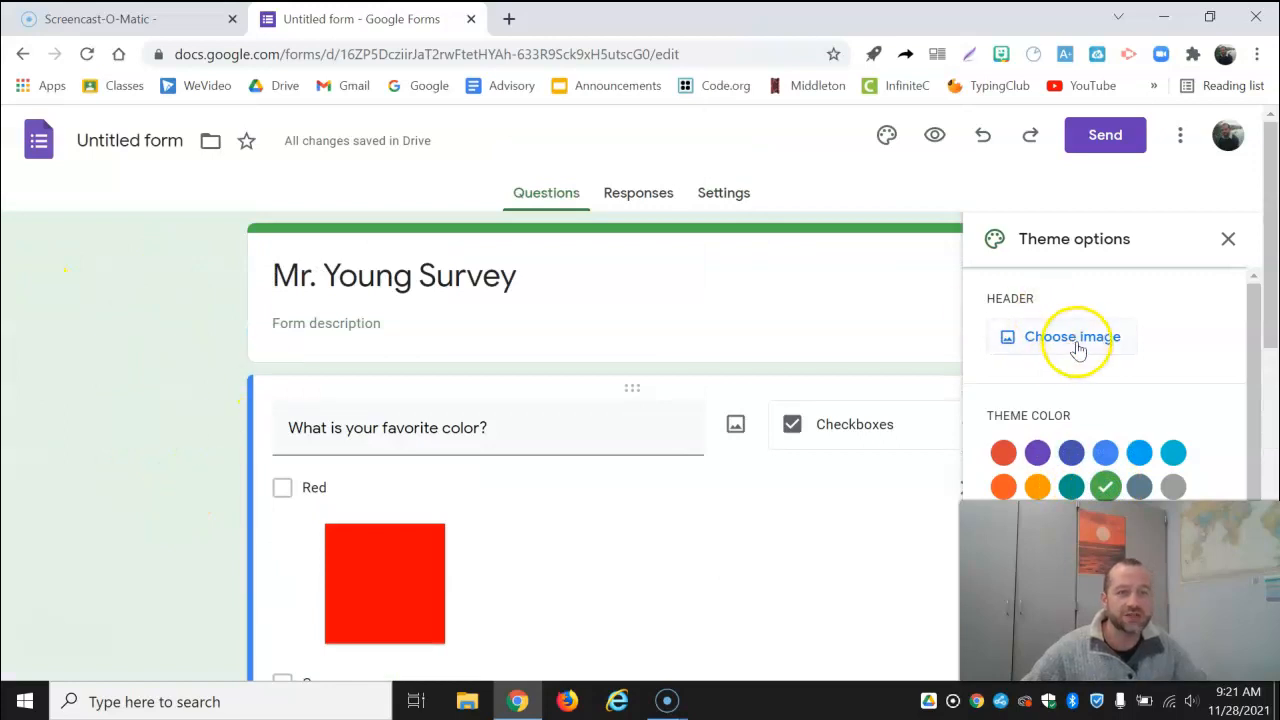
# Step: Set the green frog picture from the Work and School themes as the form's header image and close the theme options
pyautogui.click(1077, 338)
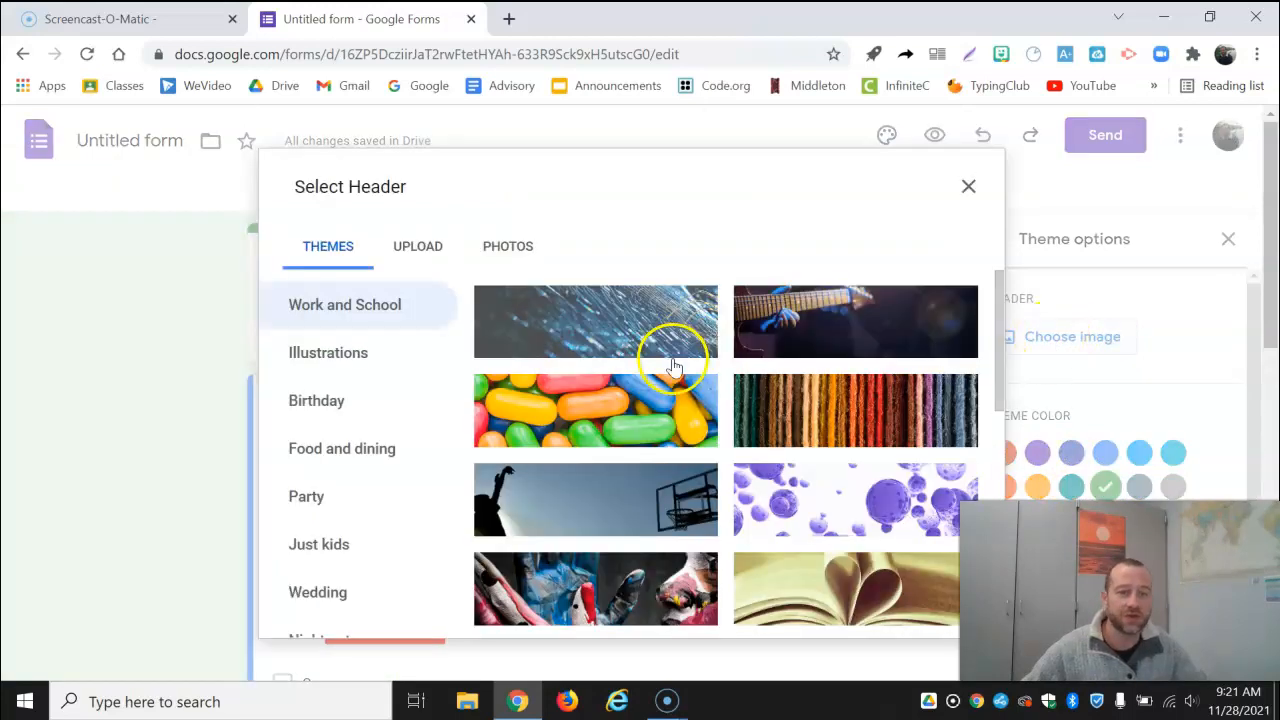
pyautogui.scroll(-2, 679, 372)
pyautogui.scroll(-8, 679, 372)
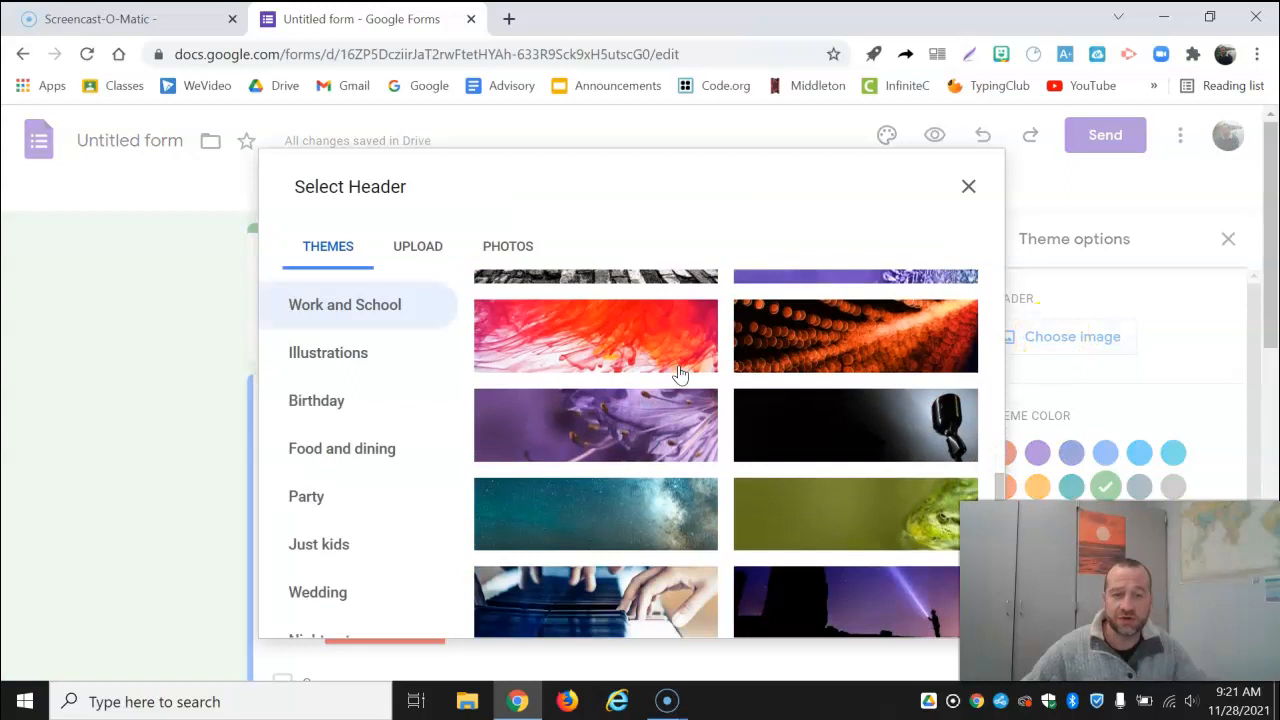
pyautogui.scroll(-8, 679, 372)
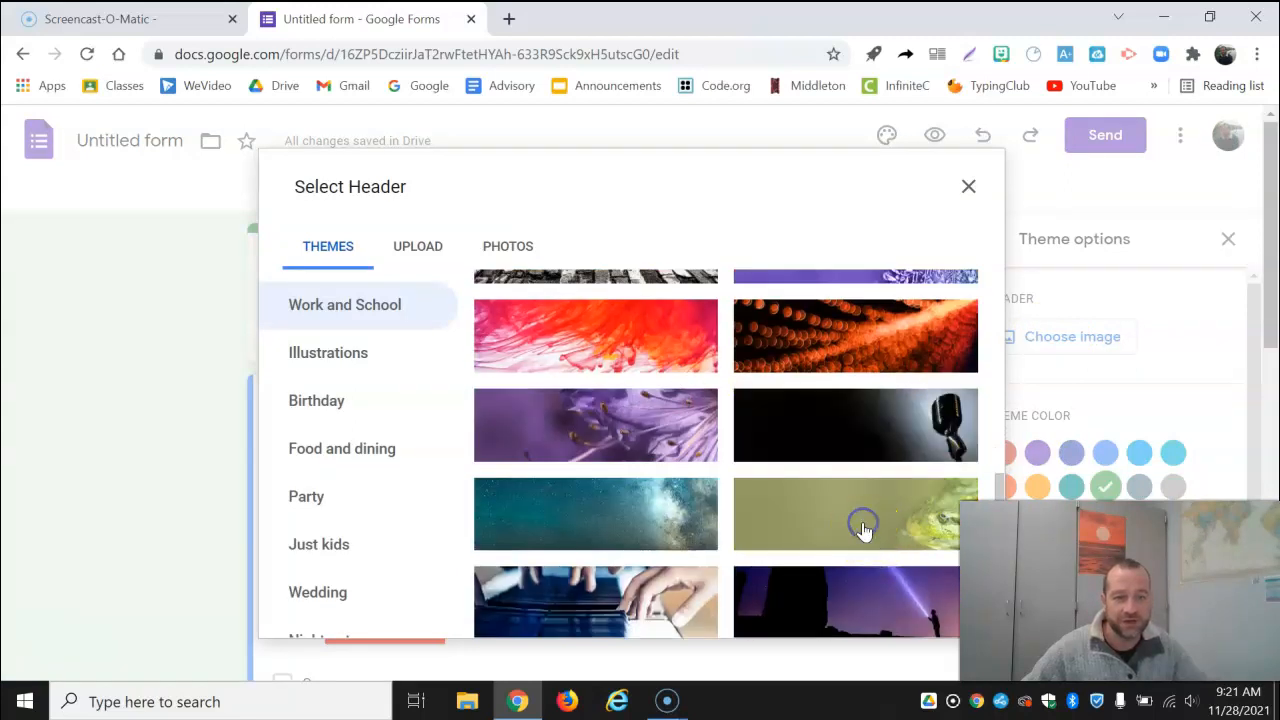
pyautogui.click(864, 530)
pyautogui.click(940, 618)
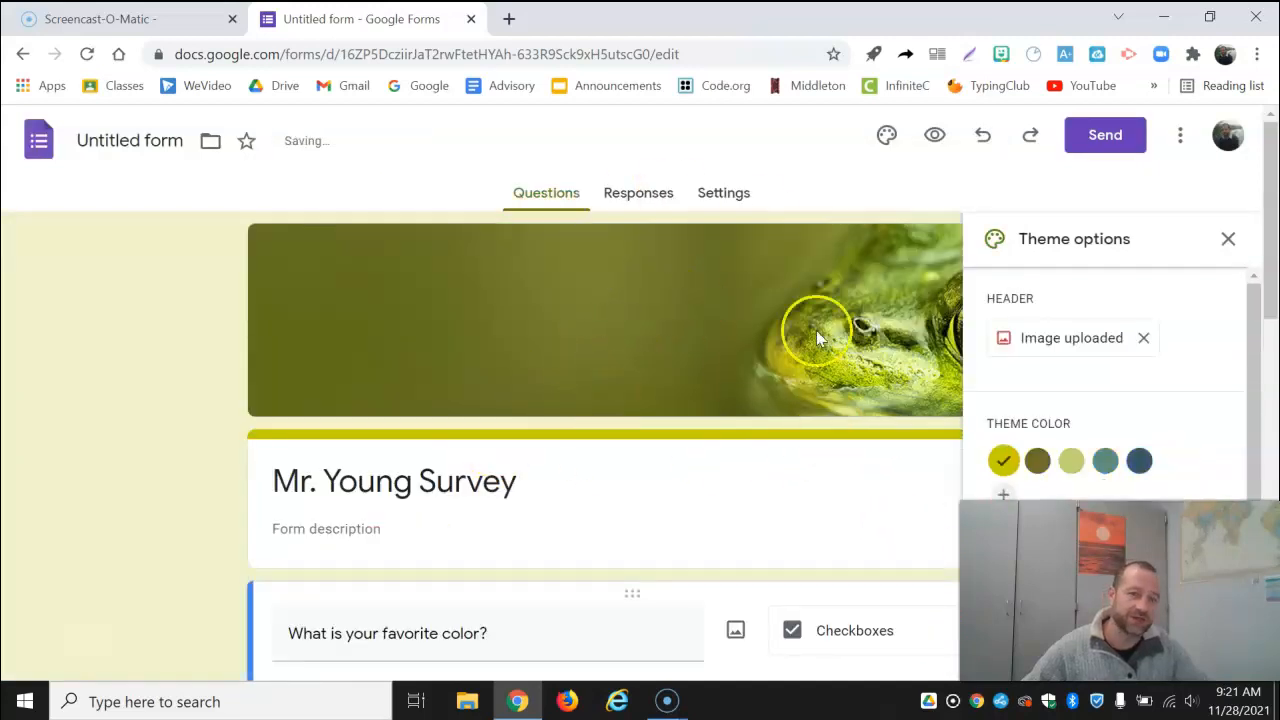
pyautogui.click(1229, 240)
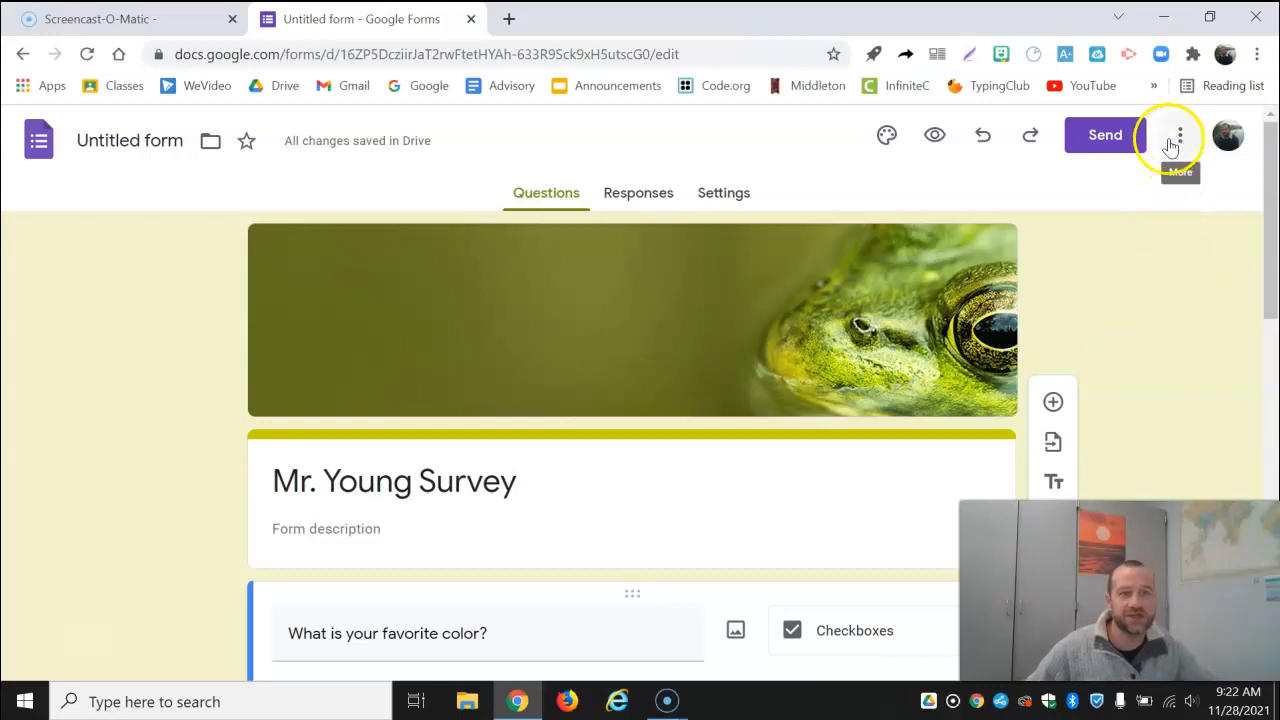
# Step: Copy a shortened URL for sending the form by link
pyautogui.click(1108, 137)
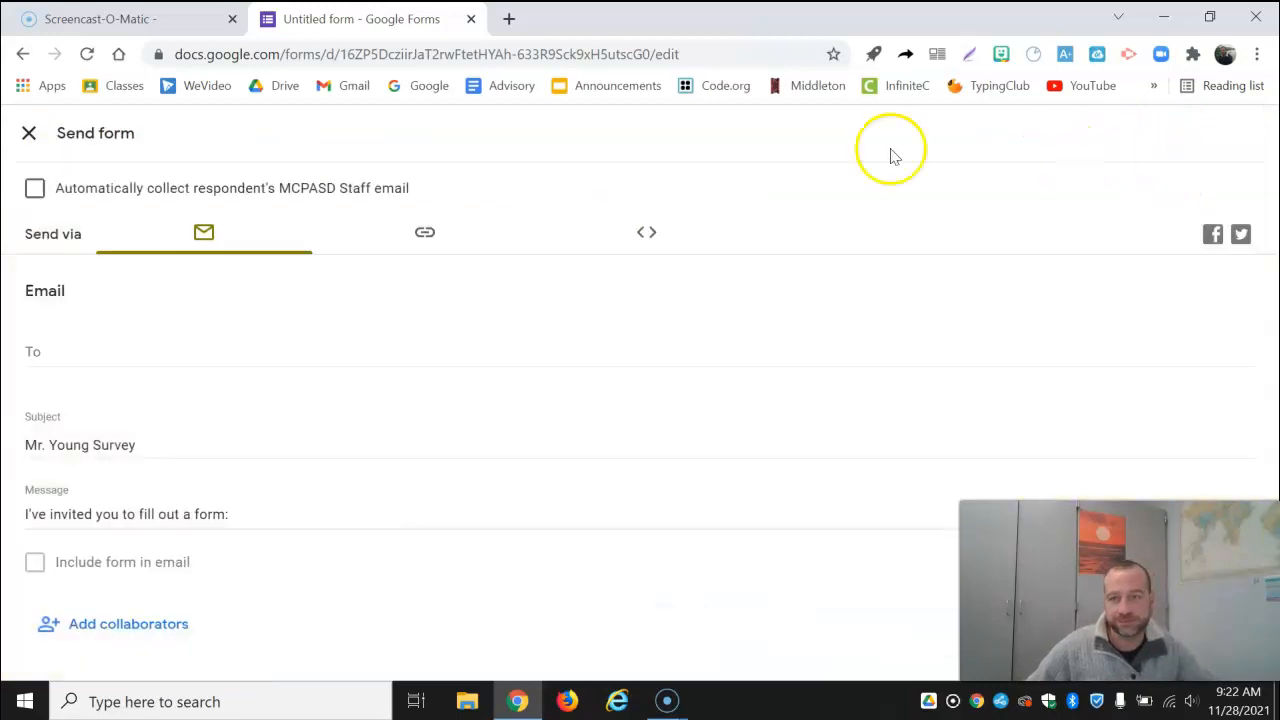
pyautogui.click(424, 236)
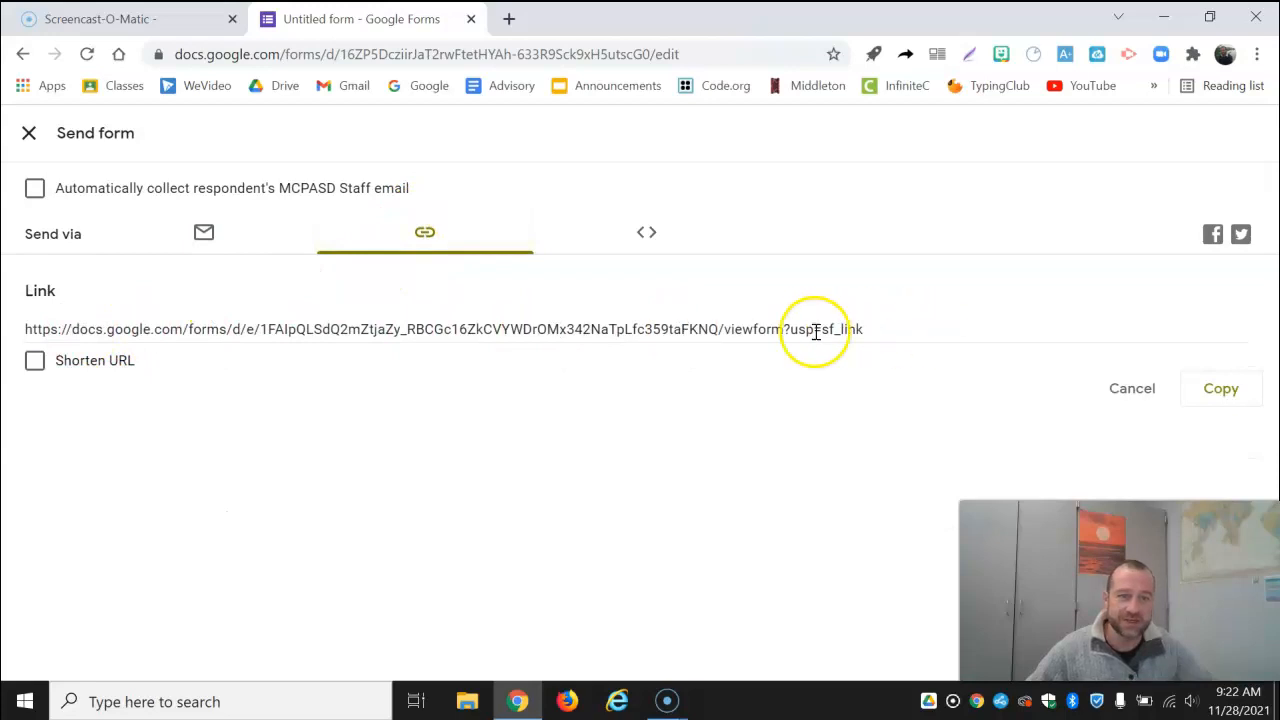
pyautogui.click(35, 363)
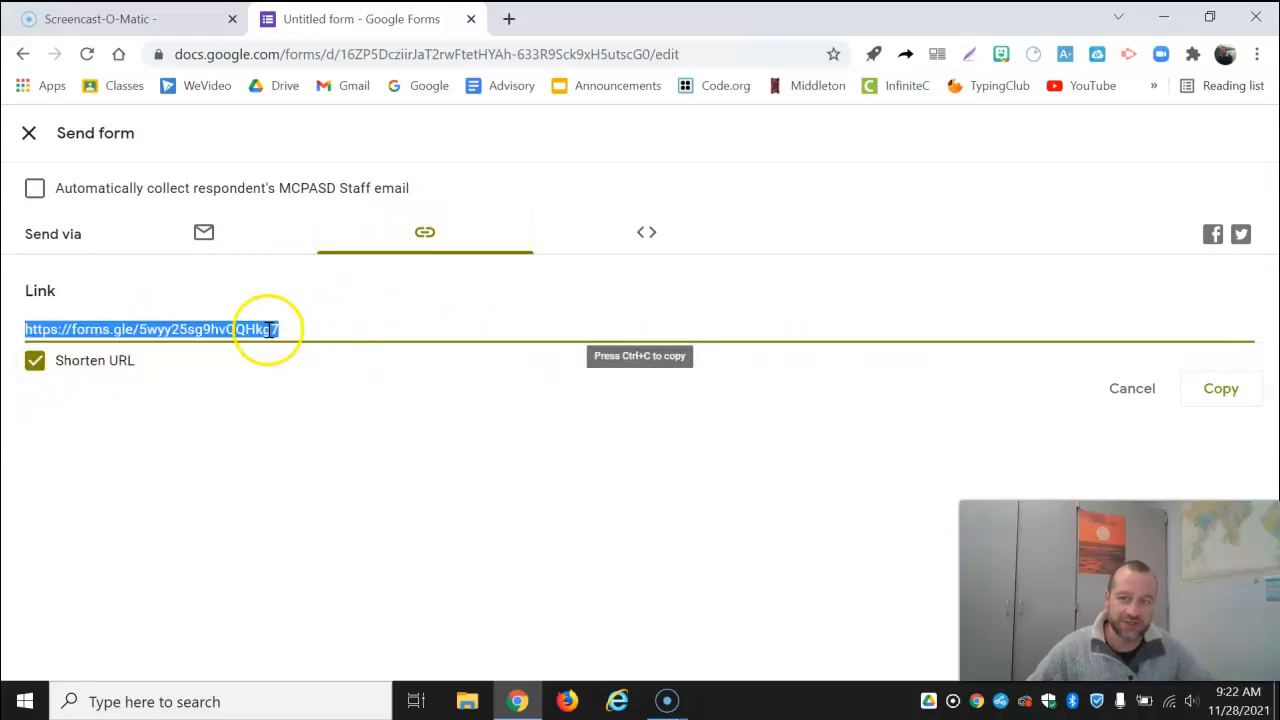
pyautogui.click(1218, 390)
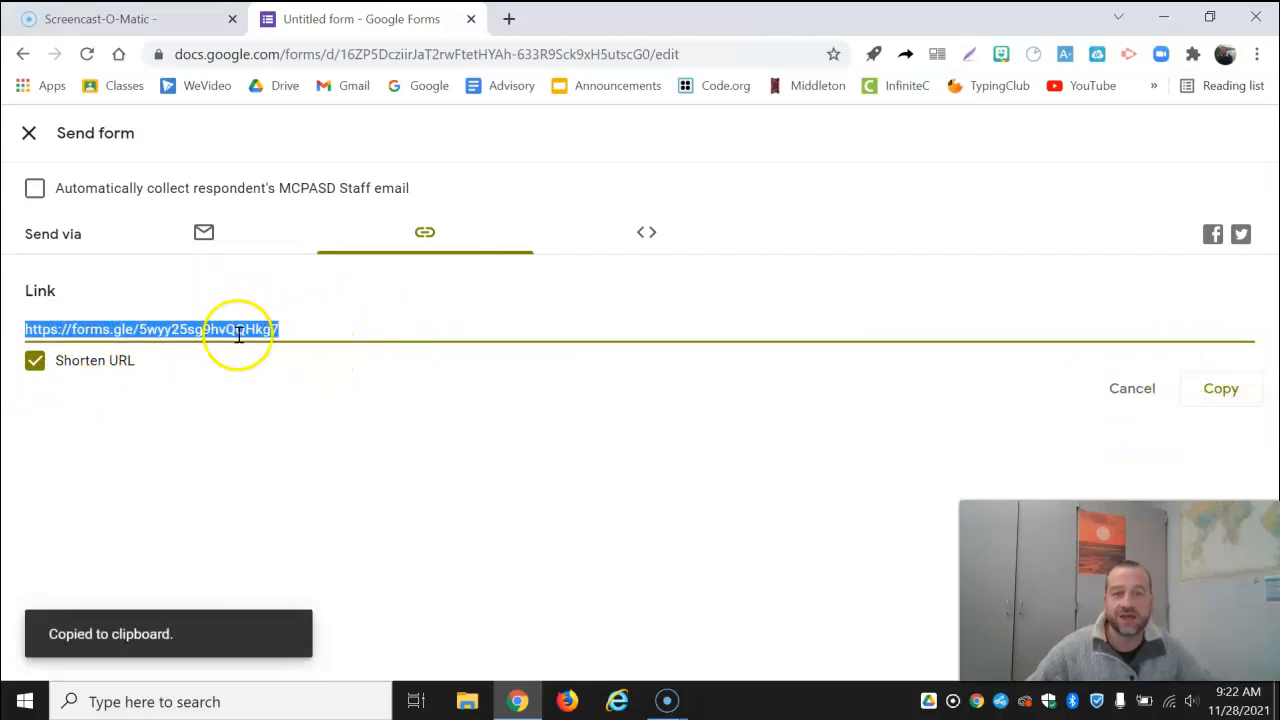